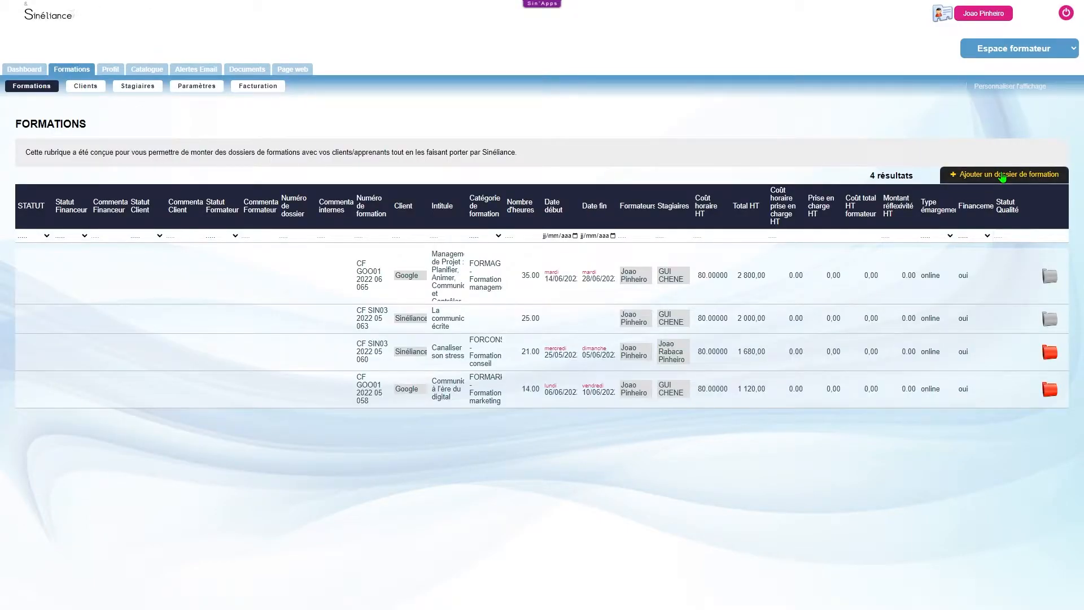
# Step: Create a new training file from scratch without basing it on a catalogue training
pyautogui.click(1003, 178)
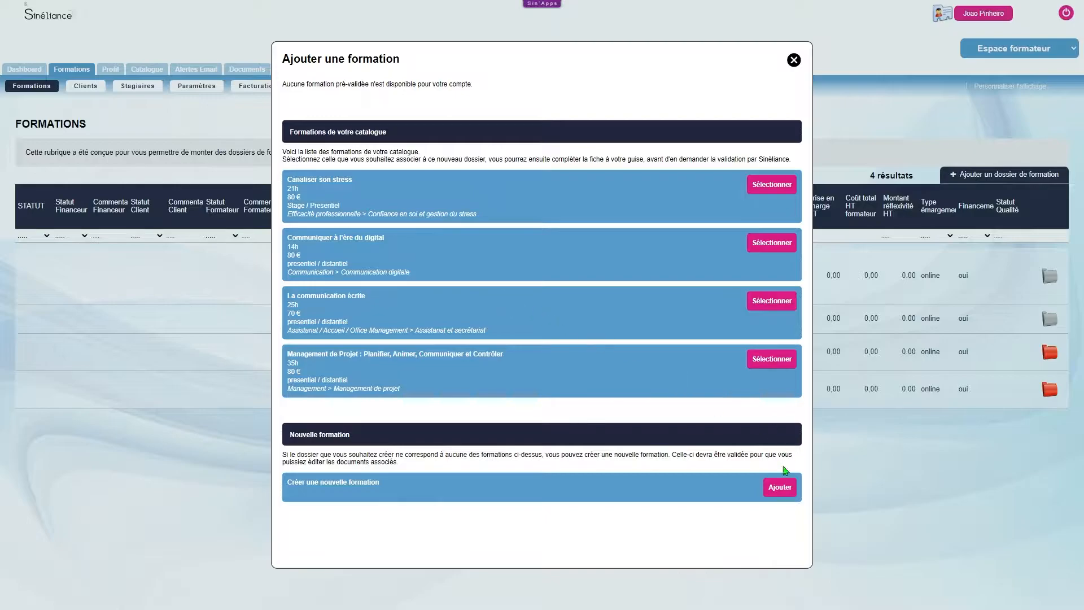
pyautogui.click(780, 486)
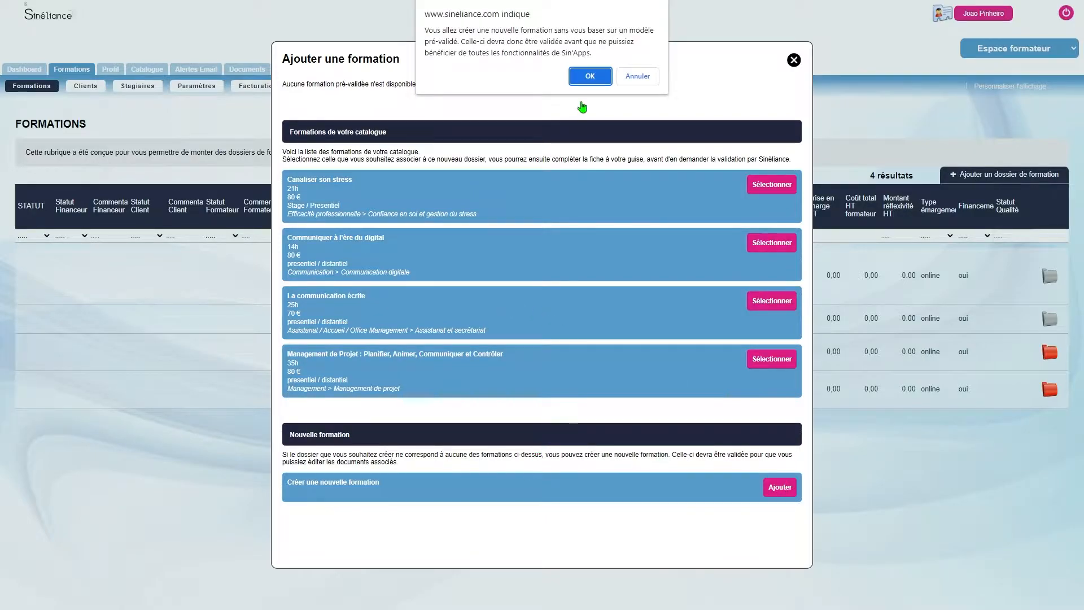
pyautogui.click(581, 78)
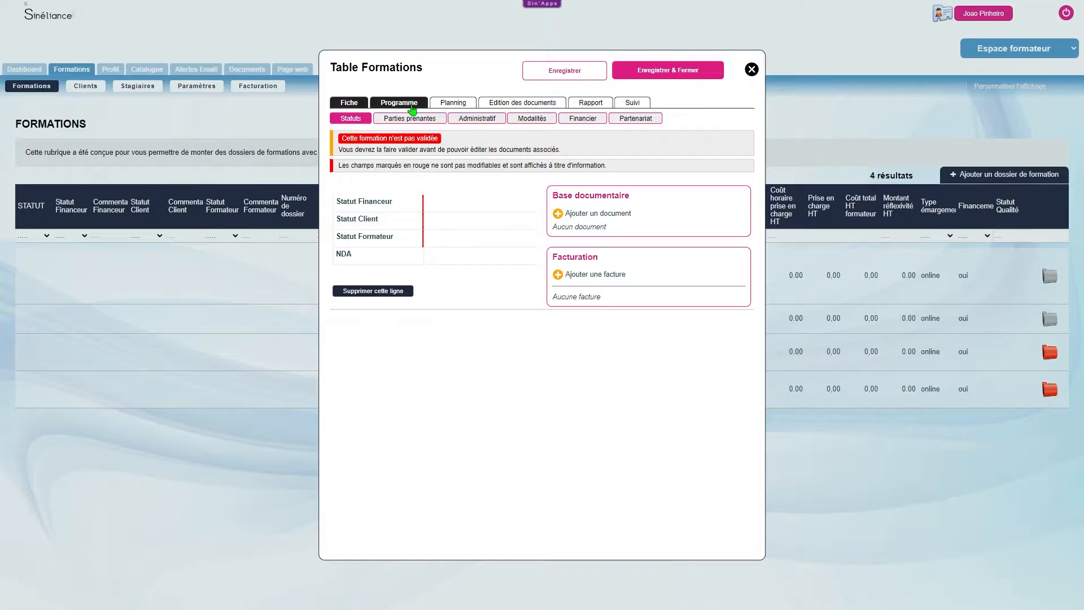
# Step: Search existing programmes for "com" and import the 14h programme "Communiquer à l'ère du digital" into the new training
pyautogui.click(412, 109)
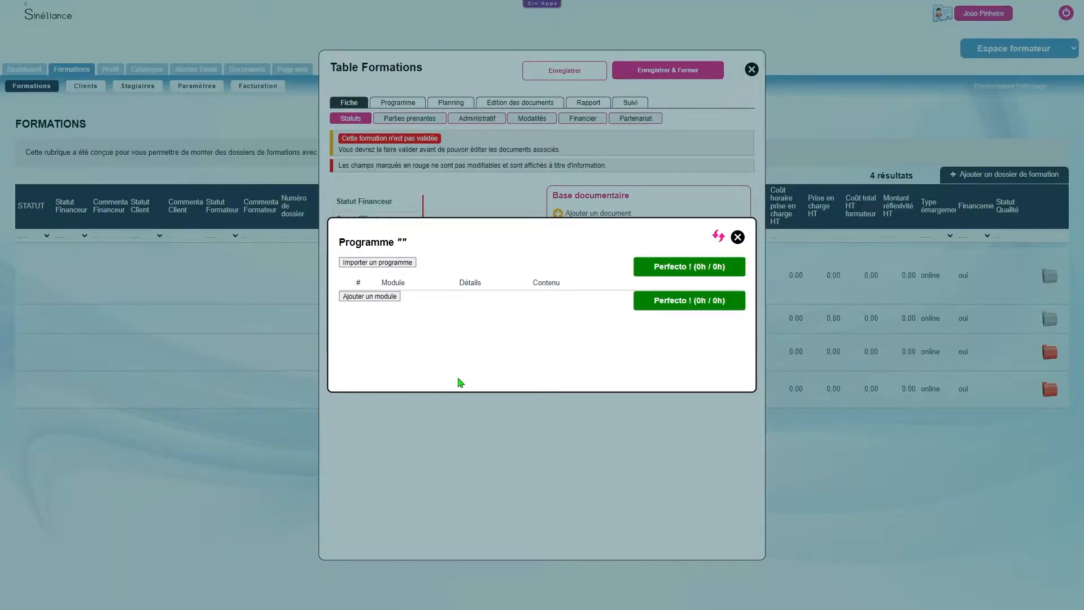
pyautogui.click(373, 262)
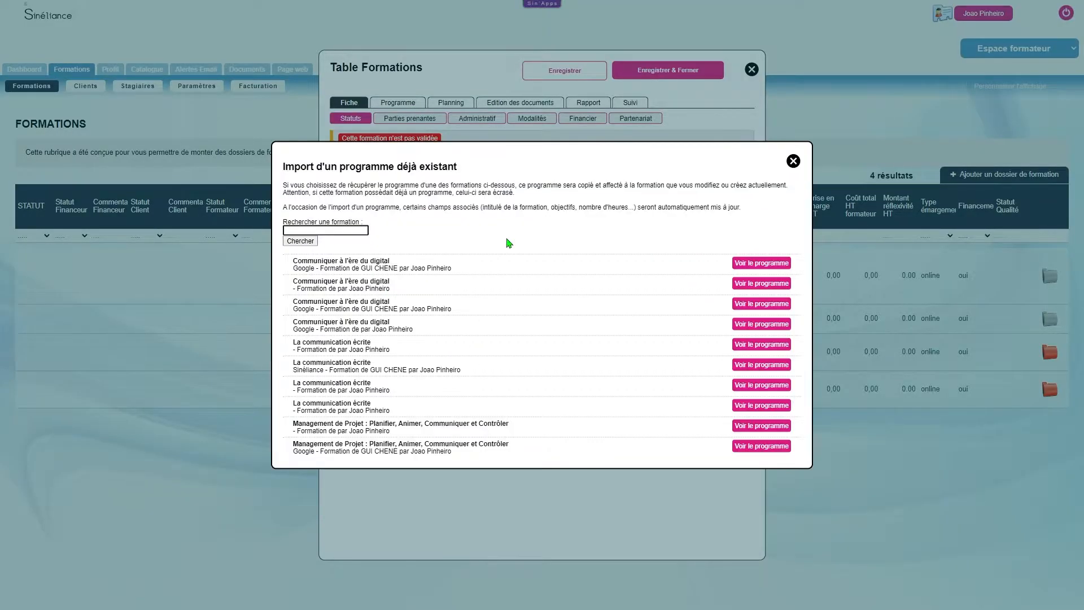
pyautogui.click(351, 307)
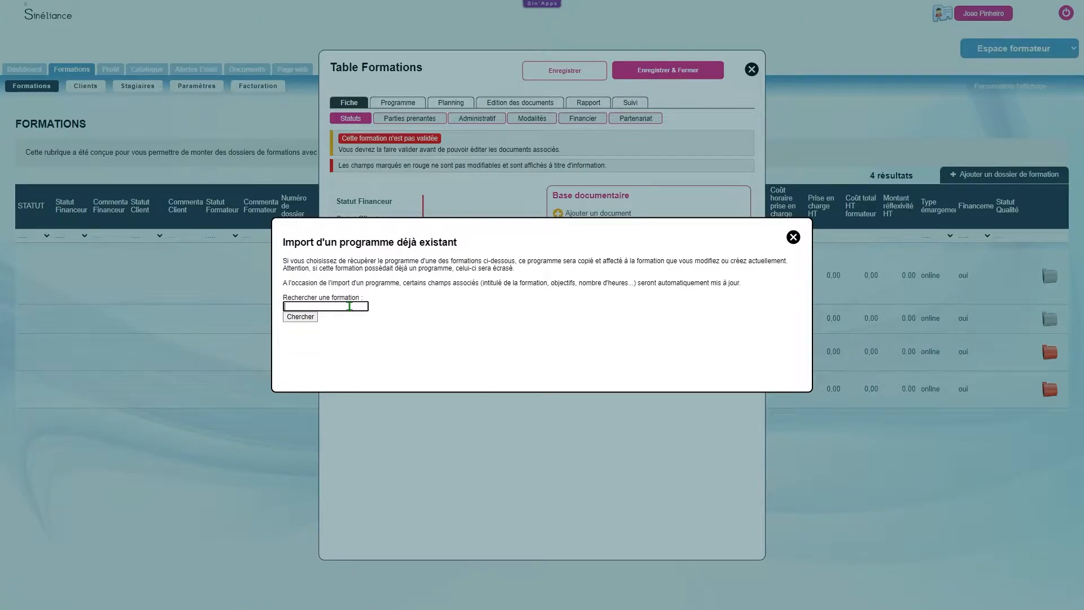
pyautogui.write('com')
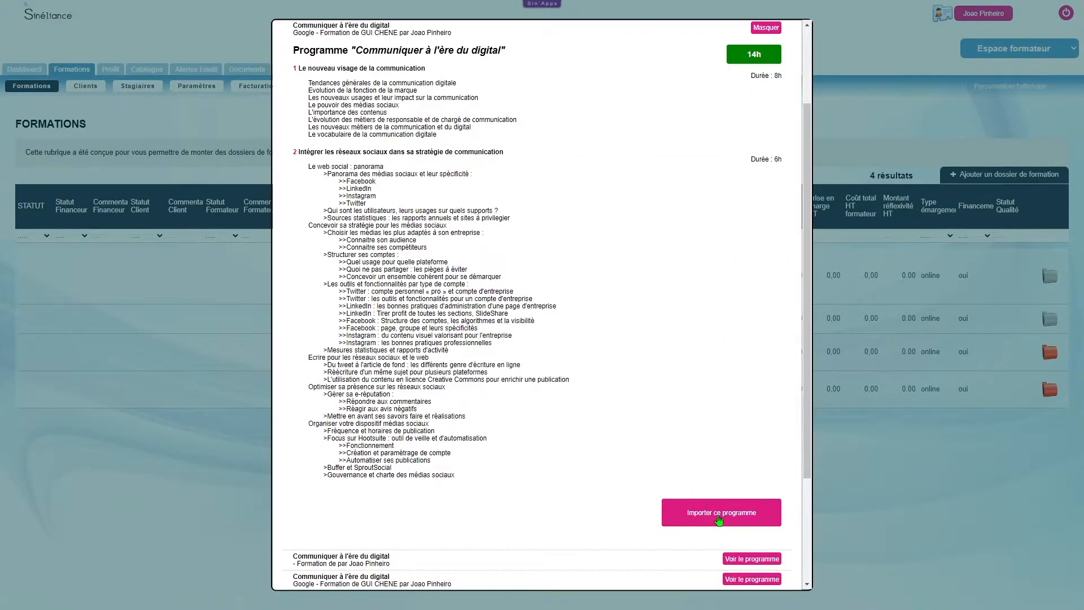
pyautogui.scroll(2, 718, 519)
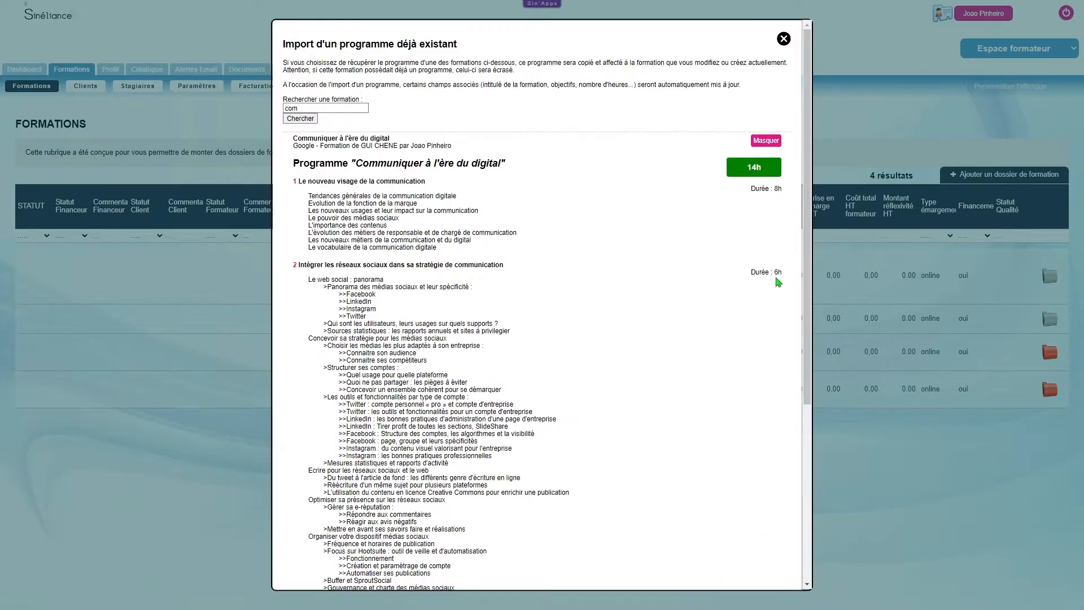
pyautogui.scroll(-3, 733, 461)
pyautogui.click(732, 462)
pyautogui.press('Return')
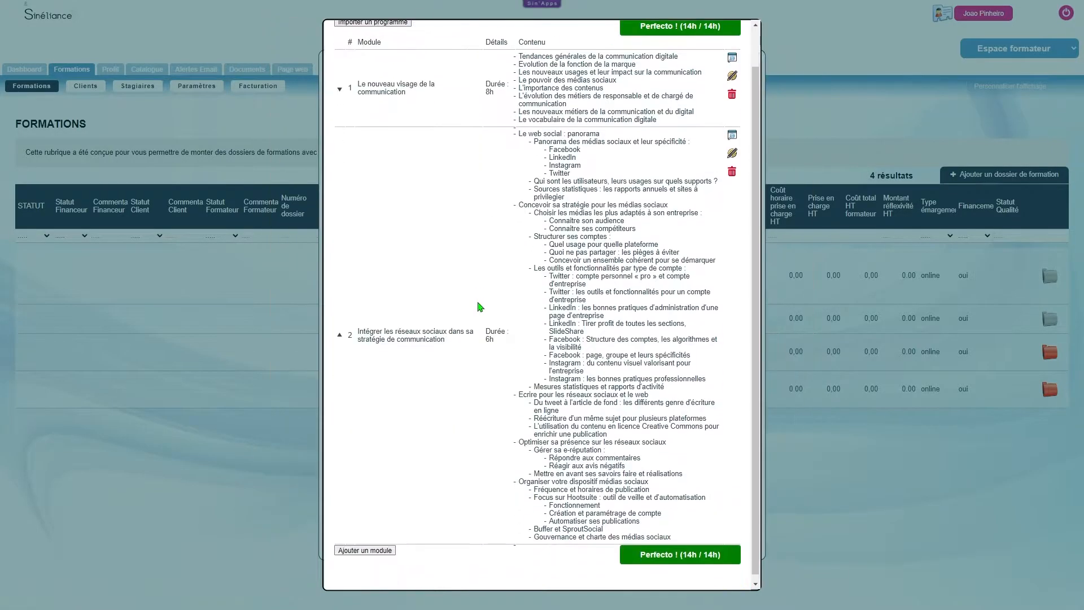
# Step: Search the module library for "comm" and add the module "LE PLAN D'ACTION COMMERCIAL" with a duration of 10 hours
pyautogui.click(363, 545)
pyautogui.scroll(-1, 508, 427)
pyautogui.click(422, 550)
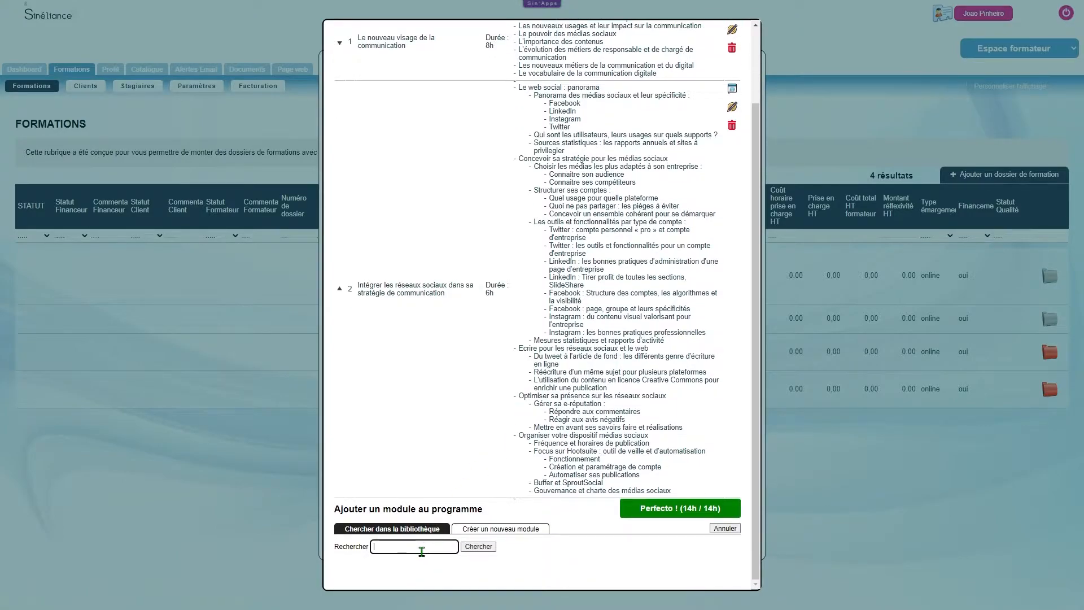
pyautogui.write('comm')
pyautogui.press('Return')
pyautogui.click(545, 306)
pyautogui.write('10')
pyautogui.click(705, 223)
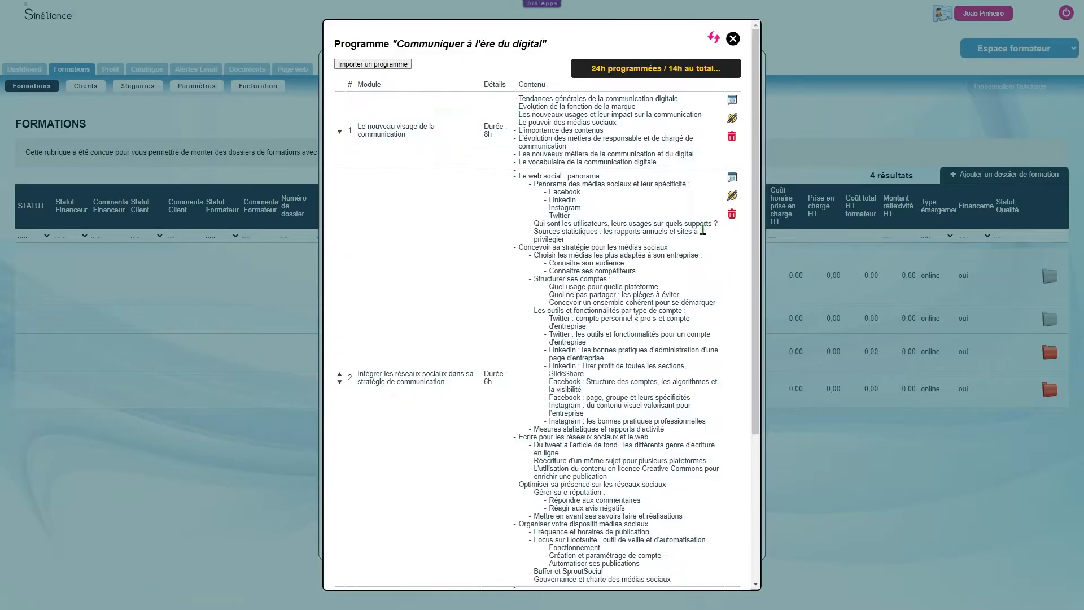
# Step: Move the module "LE PLAN D'ACTION COMMERCIAL" up to second place in the programme
pyautogui.scroll(-3, 581, 324)
pyautogui.scroll(3, 582, 324)
pyautogui.scroll(-3, 529, 309)
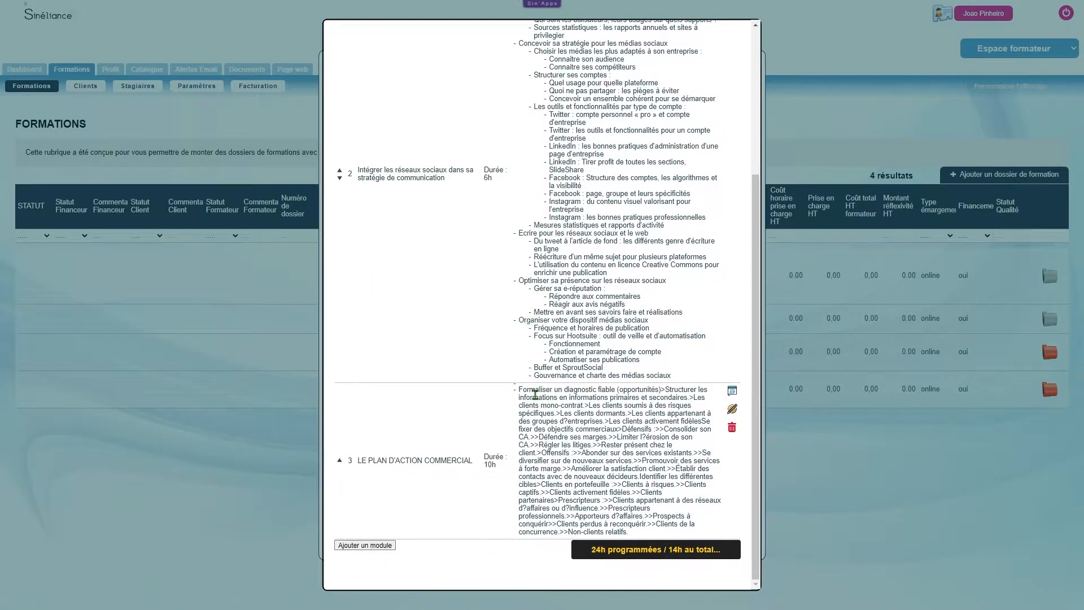
pyautogui.click(340, 461)
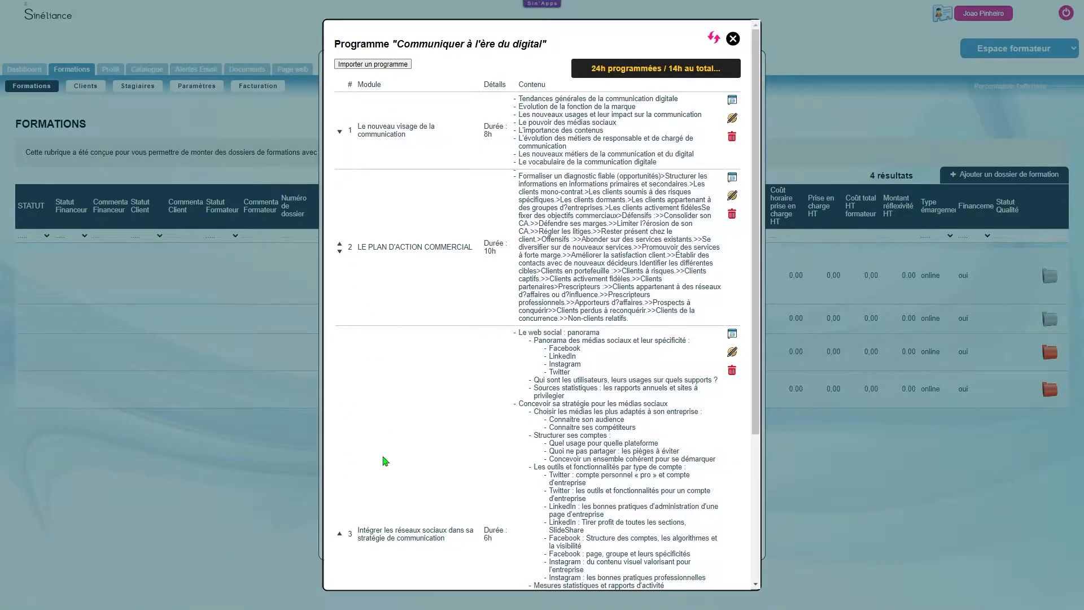
# Step: Set the duration of the module "Intégrer les réseaux sociaux dans sa stratégie de communication" to 21 hours
pyautogui.click(732, 351)
pyautogui.scroll(-18, 540, 357)
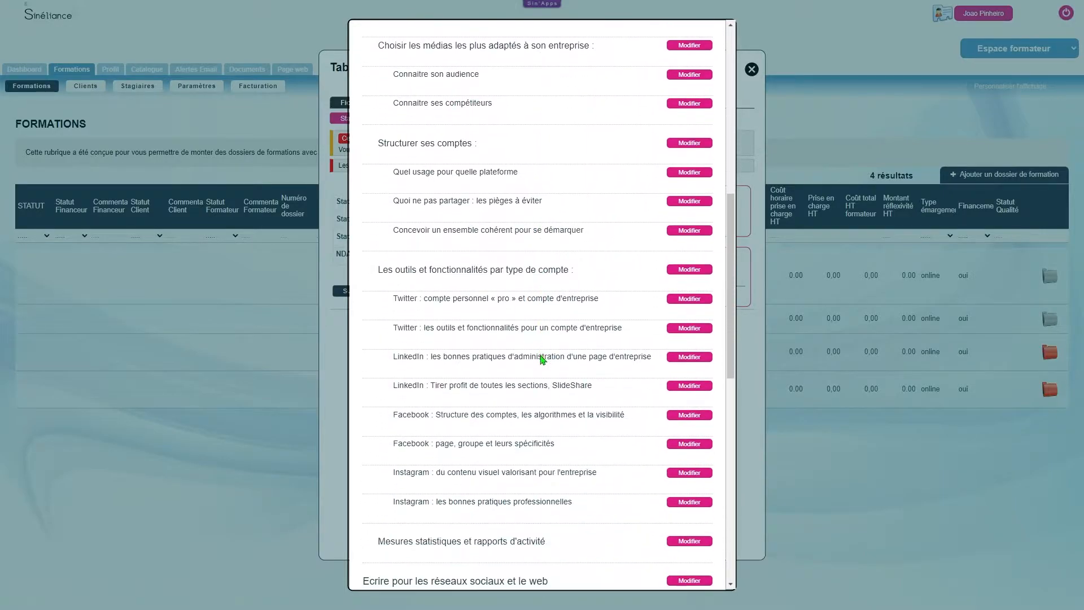
pyautogui.scroll(18, 540, 362)
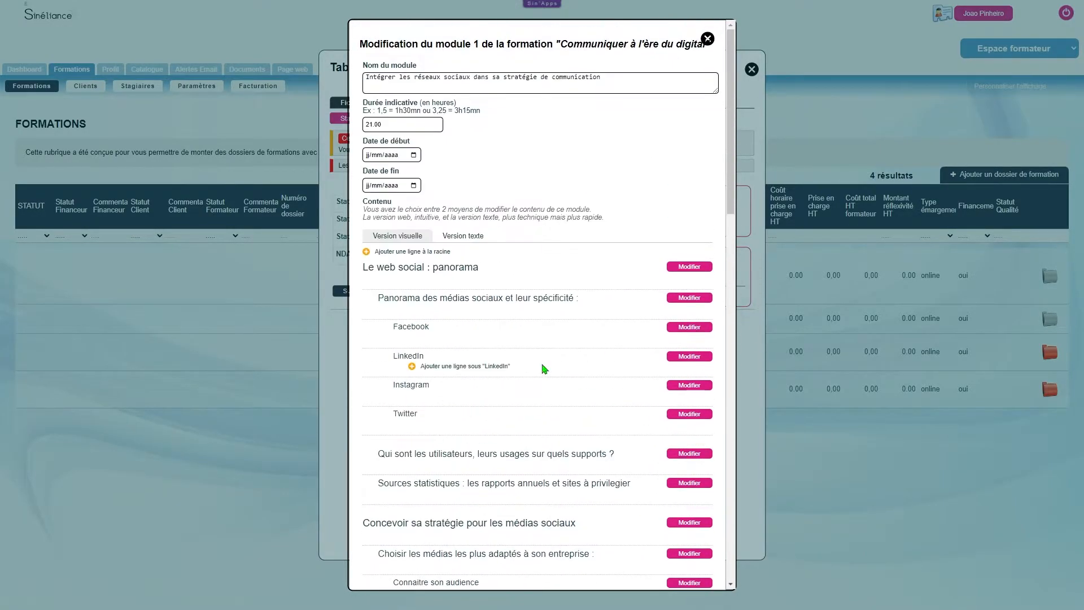
pyautogui.click(707, 39)
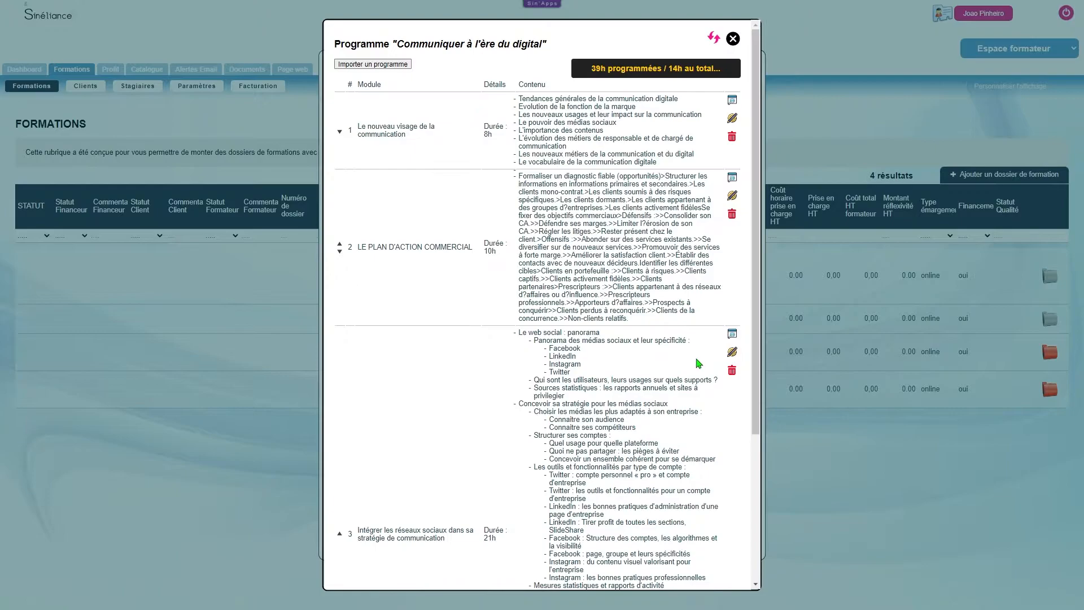
# Step: Delete the module "Intégrer les réseaux sociaux dans sa stratégie de communication" from the programme, then save and close the training file
pyautogui.click(731, 371)
pyautogui.click(583, 51)
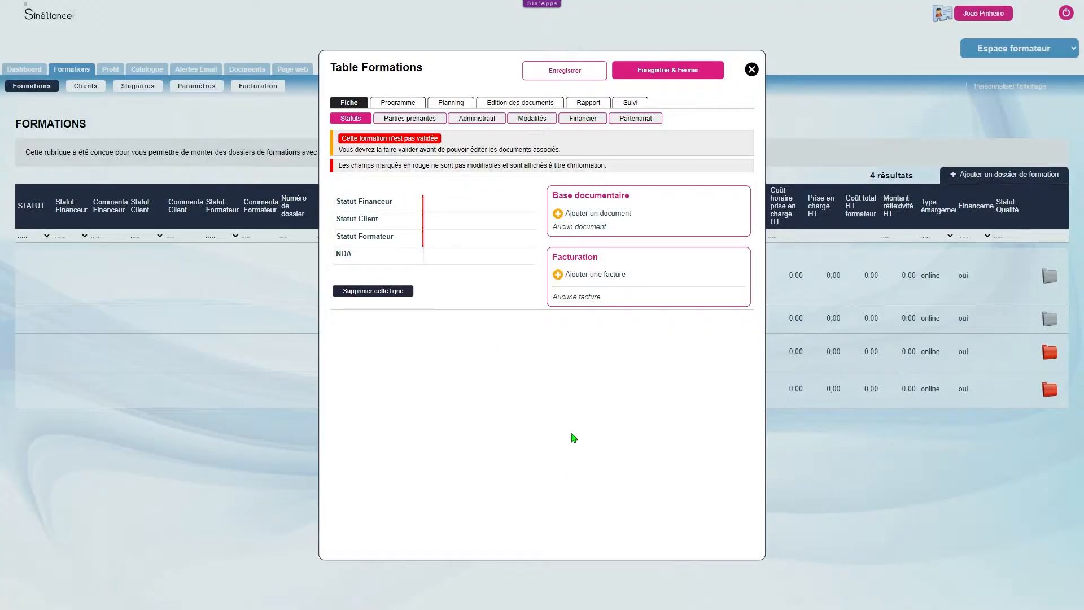
pyautogui.click(675, 74)
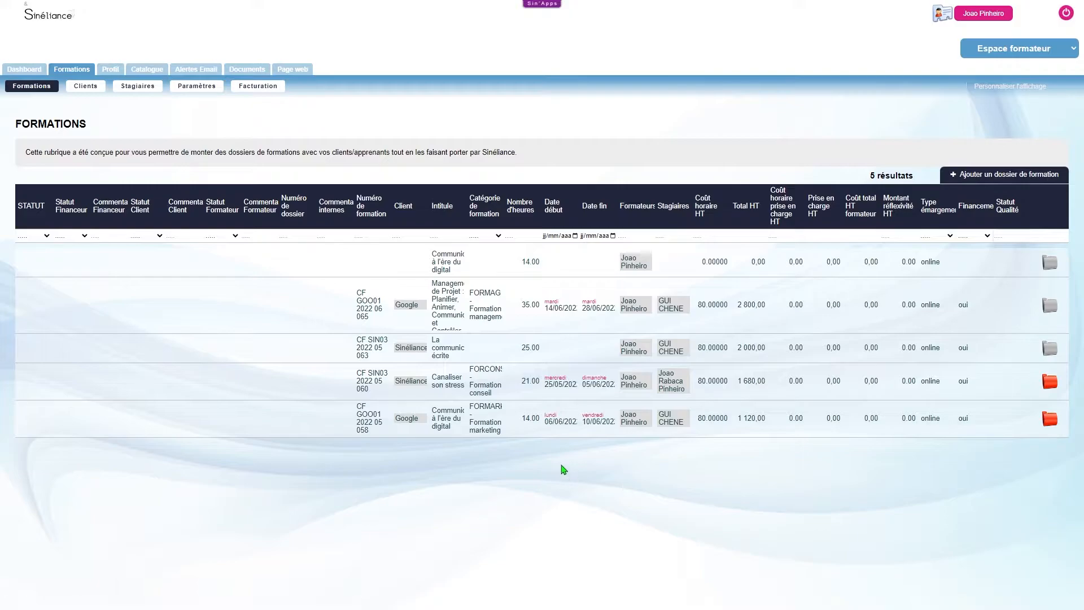
# Step: Open the "Management de Projet : Planifier, Animer, Communiquer et Contrôler" training file and look through its status, stakeholder and administrative sections
pyautogui.click(453, 309)
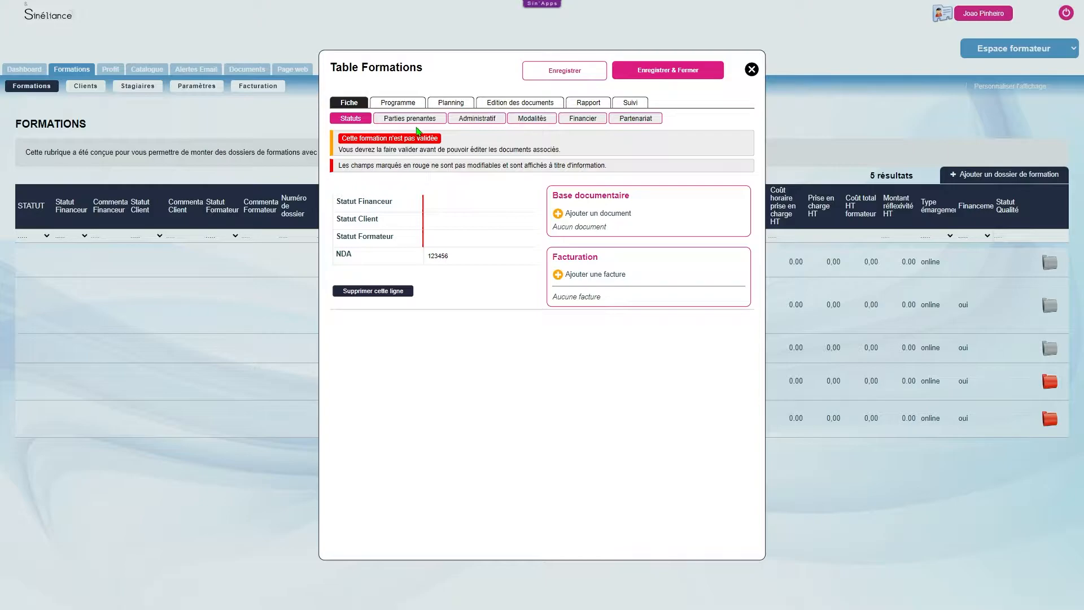
pyautogui.click(418, 121)
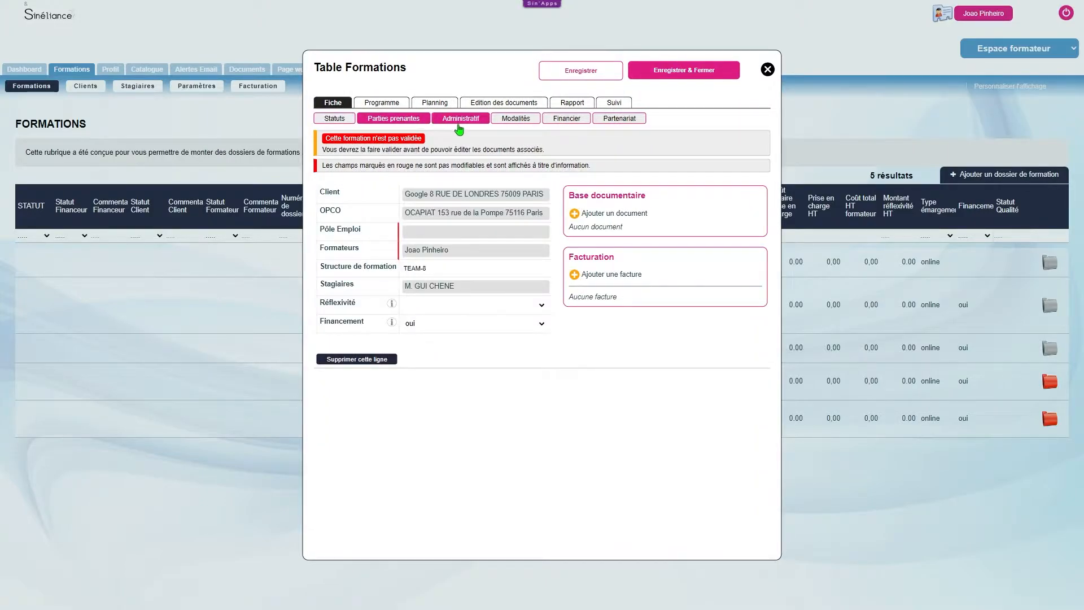
pyautogui.click(461, 123)
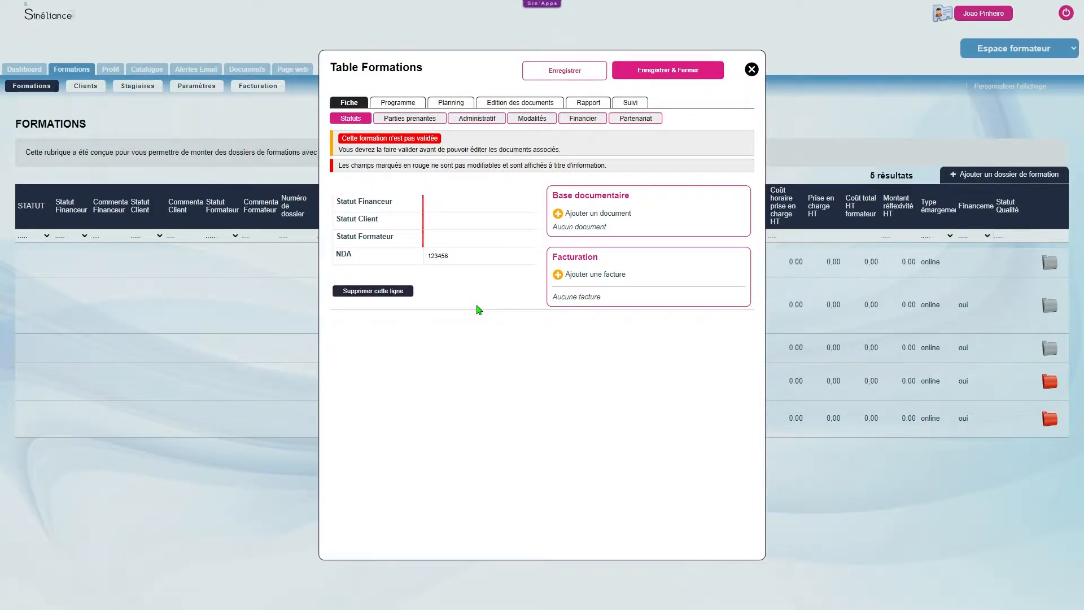
pyautogui.click(489, 255)
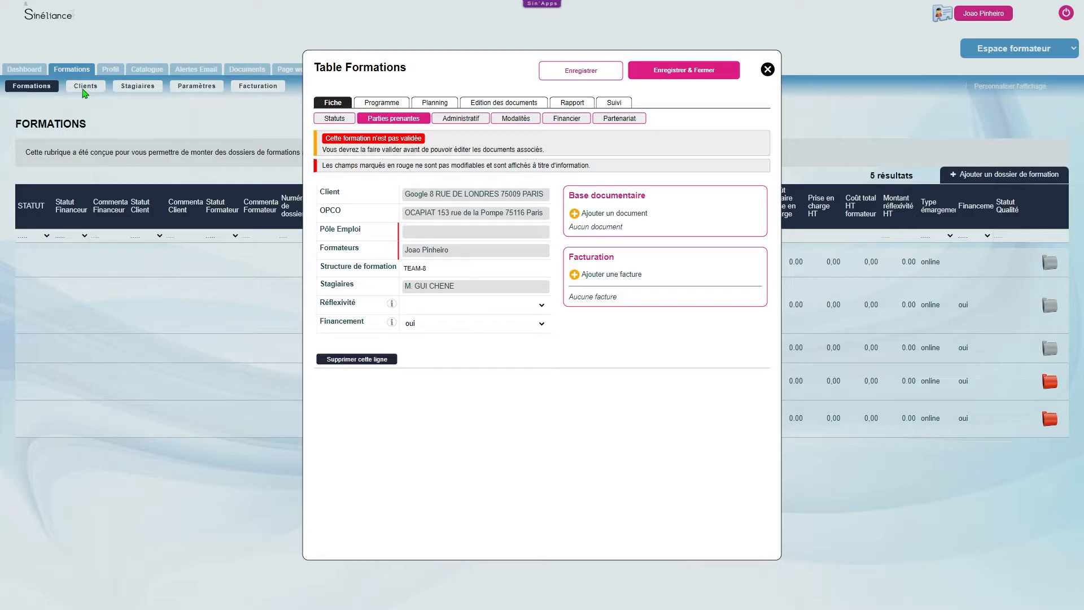
# Step: Examine the client selection and the new-client form in the stakeholders section, leaving both without saving
pyautogui.click(457, 198)
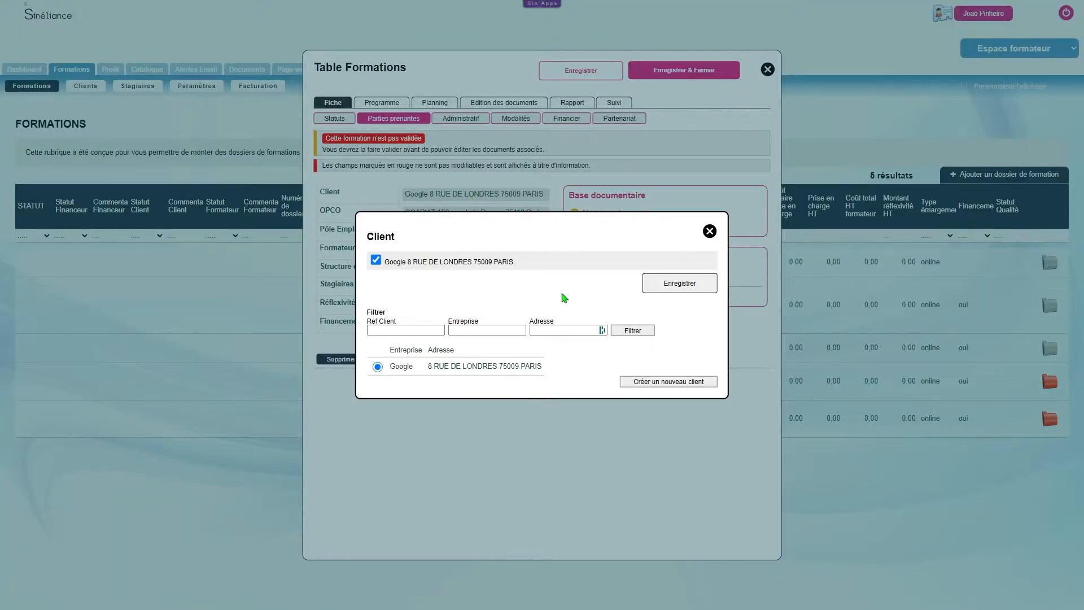
pyautogui.click(669, 383)
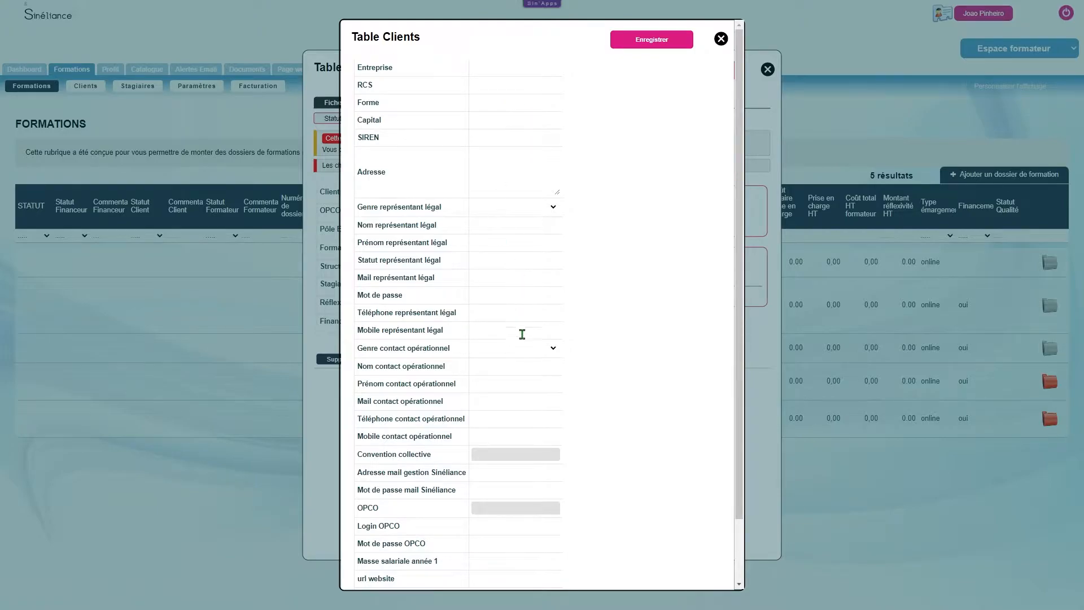
pyautogui.scroll(-2, 522, 350)
pyautogui.scroll(2, 511, 356)
pyautogui.click(721, 39)
pyautogui.click(485, 197)
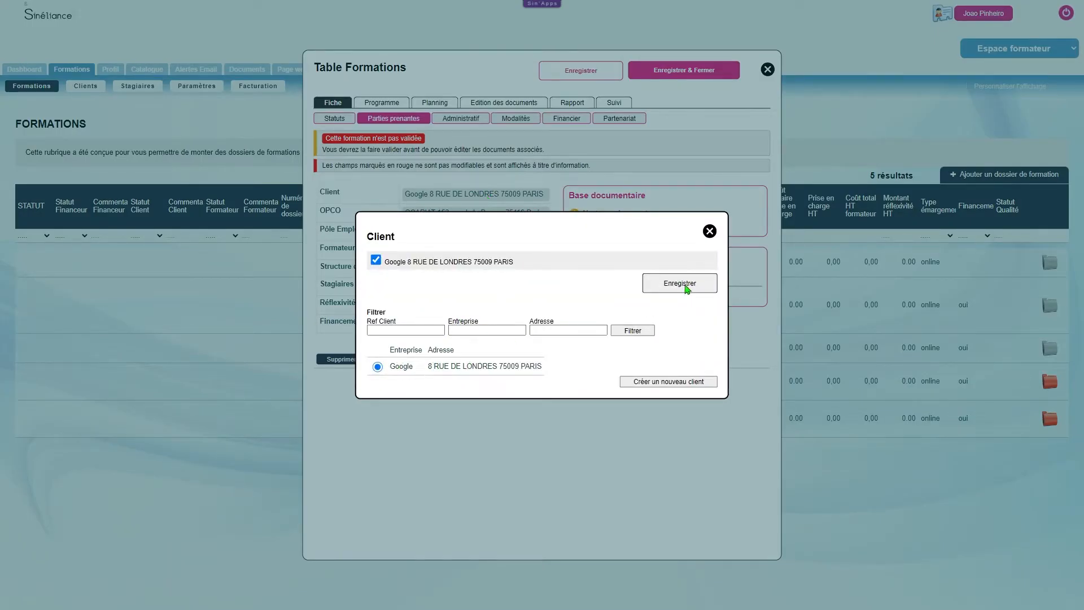
pyautogui.click(710, 231)
# Step: Examine the OPCO selection without saving and go to the training structure field
pyautogui.click(477, 221)
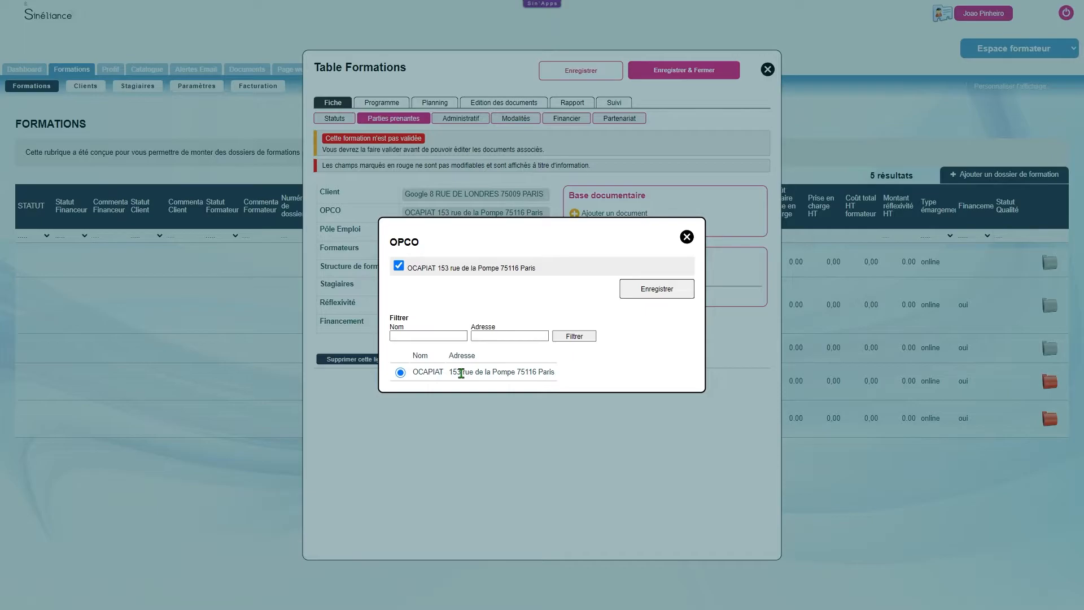
pyautogui.click(687, 237)
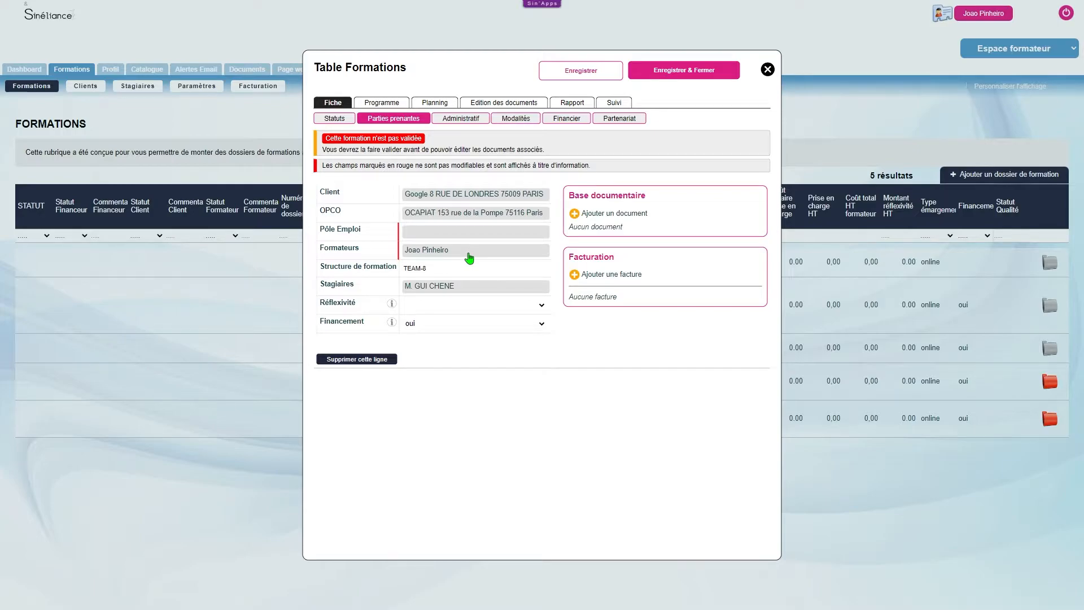
pyautogui.click(472, 268)
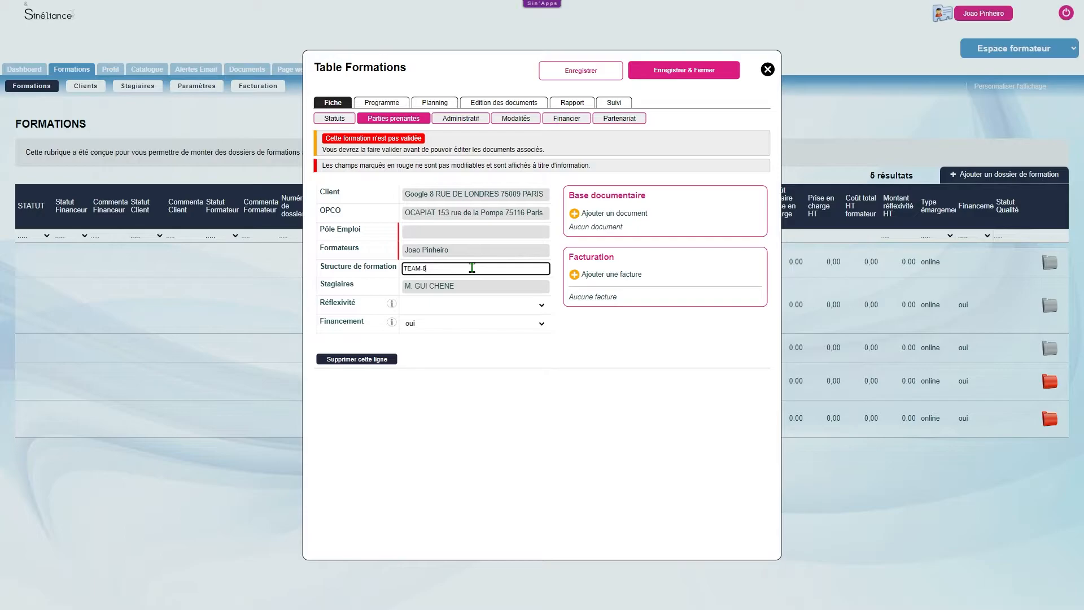
# Step: Examine the trainee selection with its new-trainee form, and read the help note on financing
pyautogui.click(485, 286)
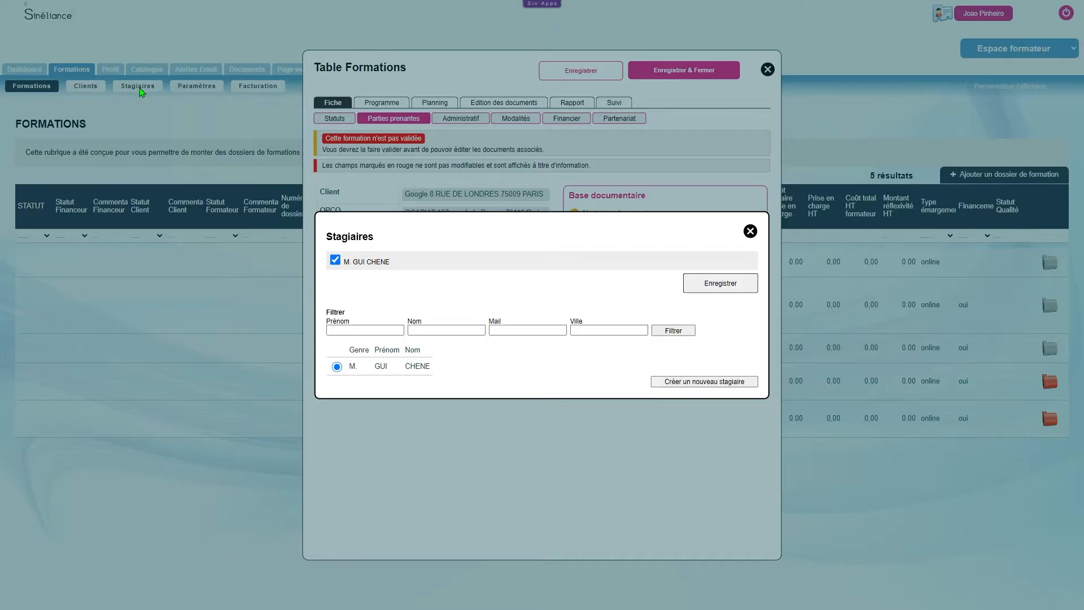
pyautogui.click(709, 385)
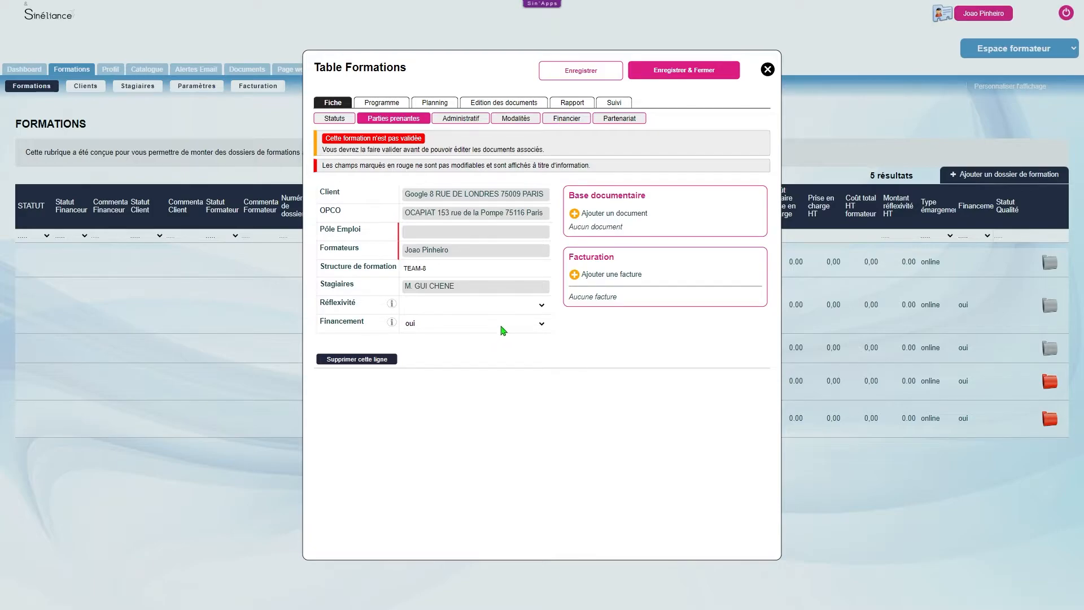
pyautogui.moveTo(392, 324)
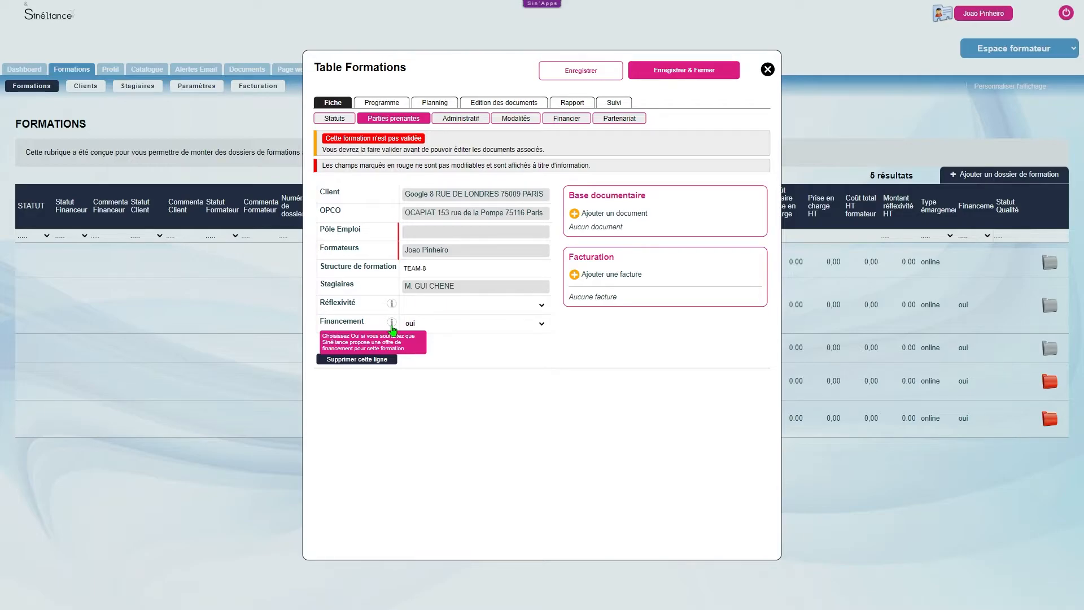
# Step: Review the administrative section, keeping FORMAG - Formation management as the training category, and go to the global objective field
pyautogui.click(461, 118)
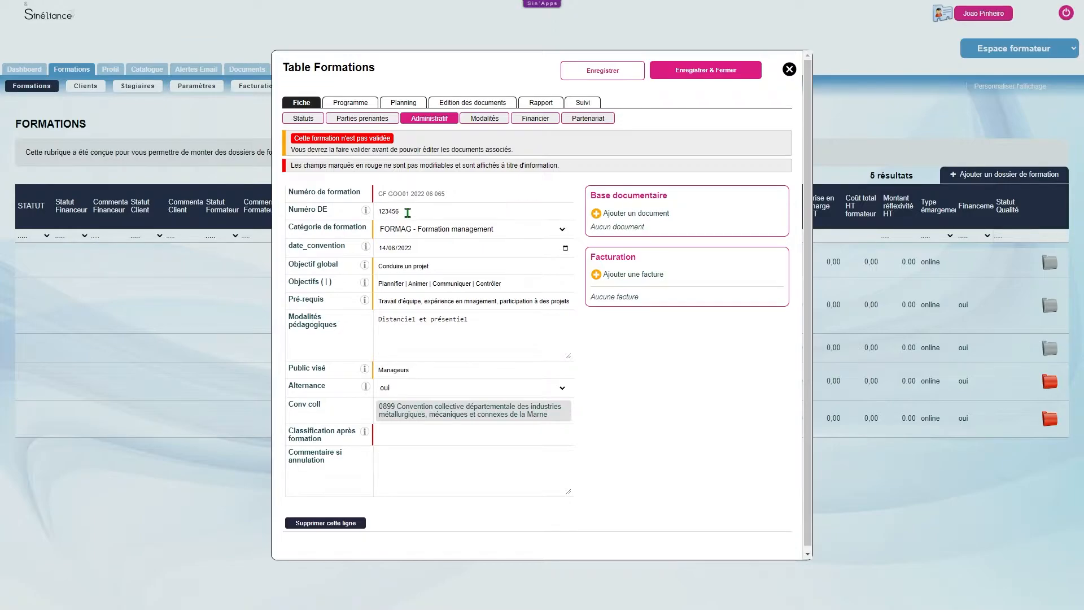
pyautogui.click(486, 229)
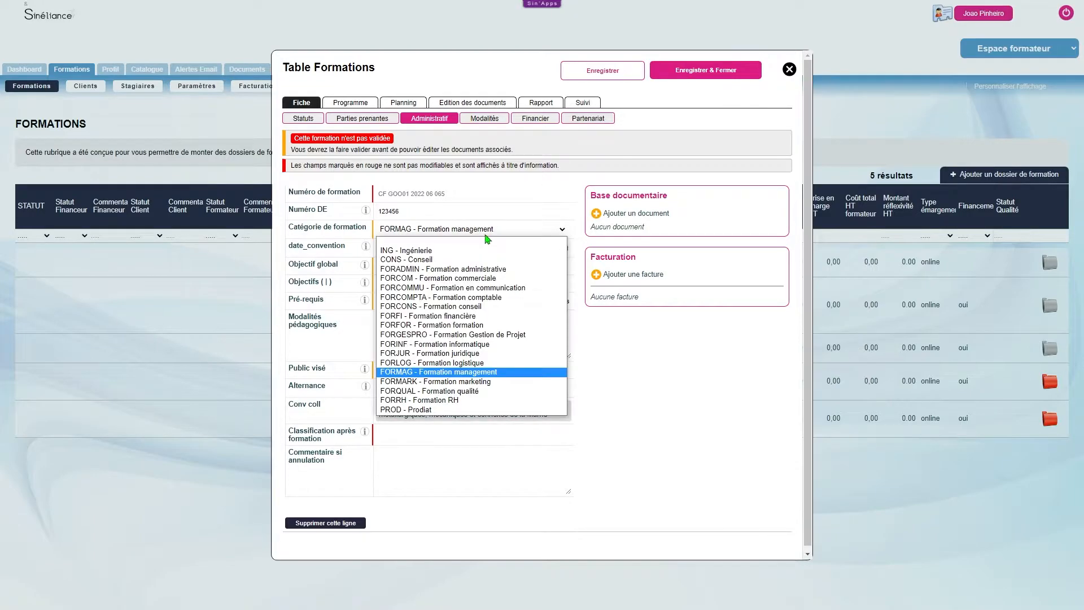
pyautogui.click(478, 372)
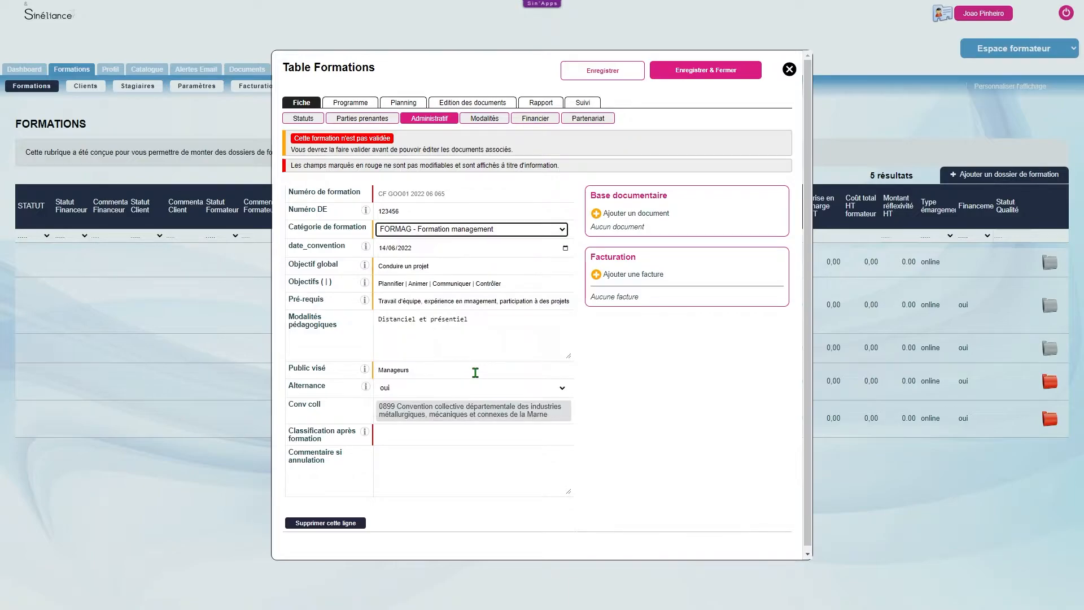
pyautogui.click(450, 266)
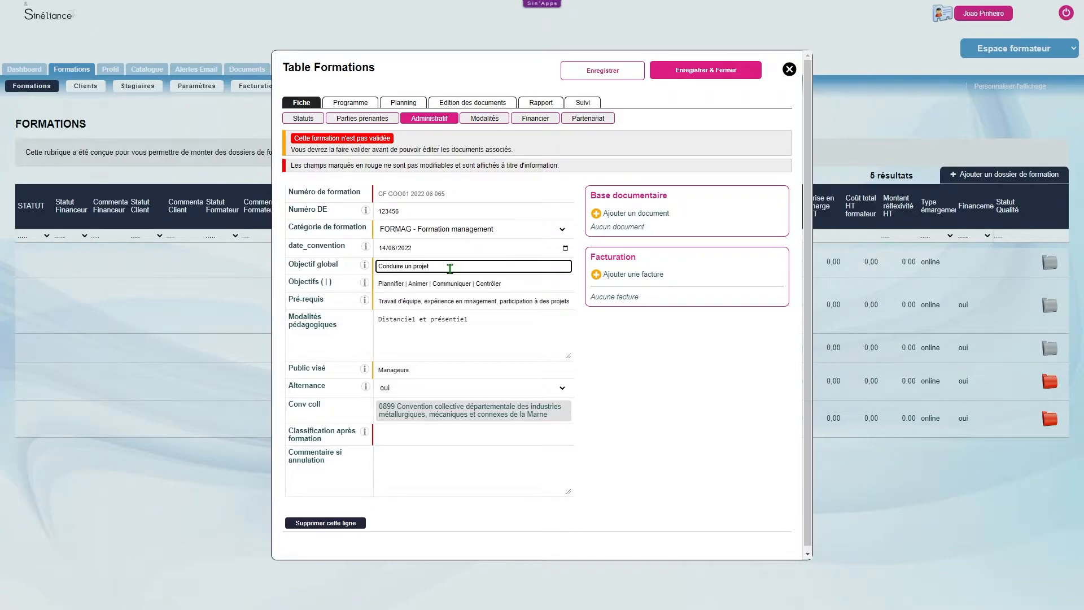
# Step: Review the objectives, teaching methods, target audience and work-study fields, correcting the spelling of "management" in the prerequisites
pyautogui.click(522, 284)
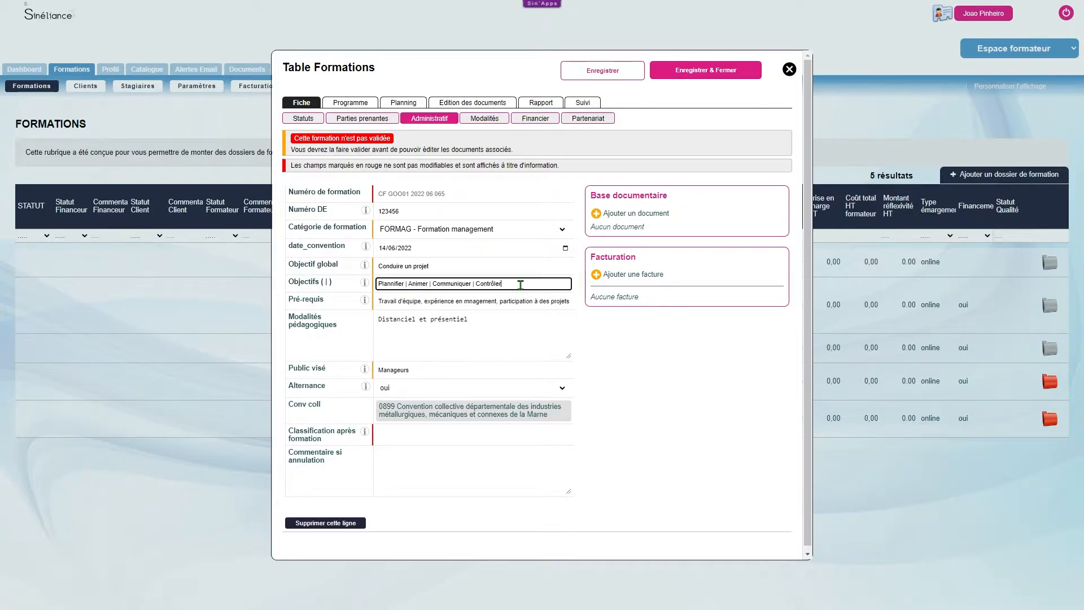
pyautogui.click(498, 326)
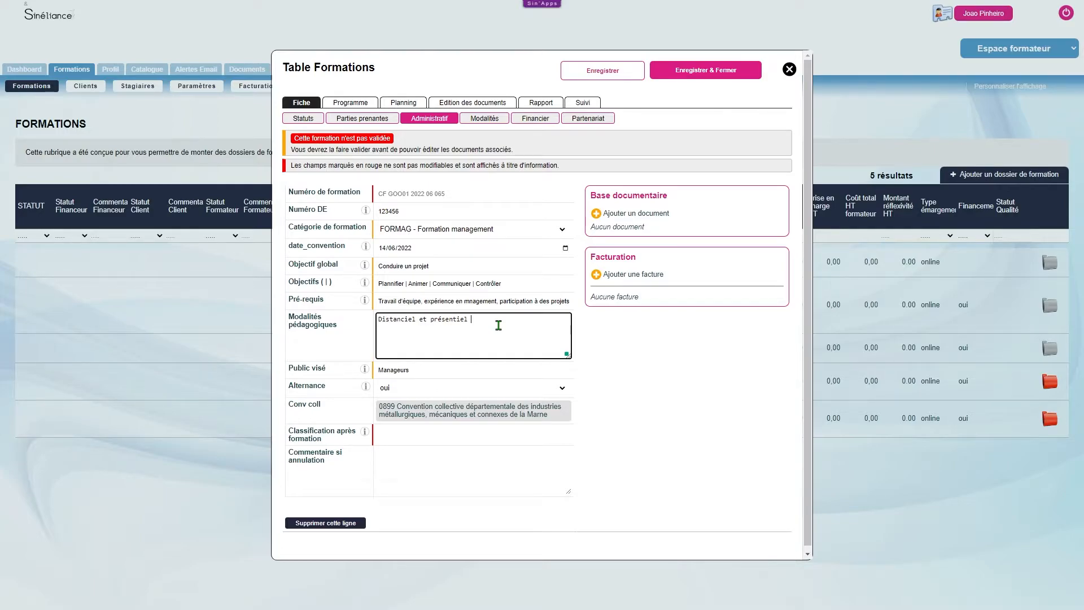
pyautogui.click(604, 333)
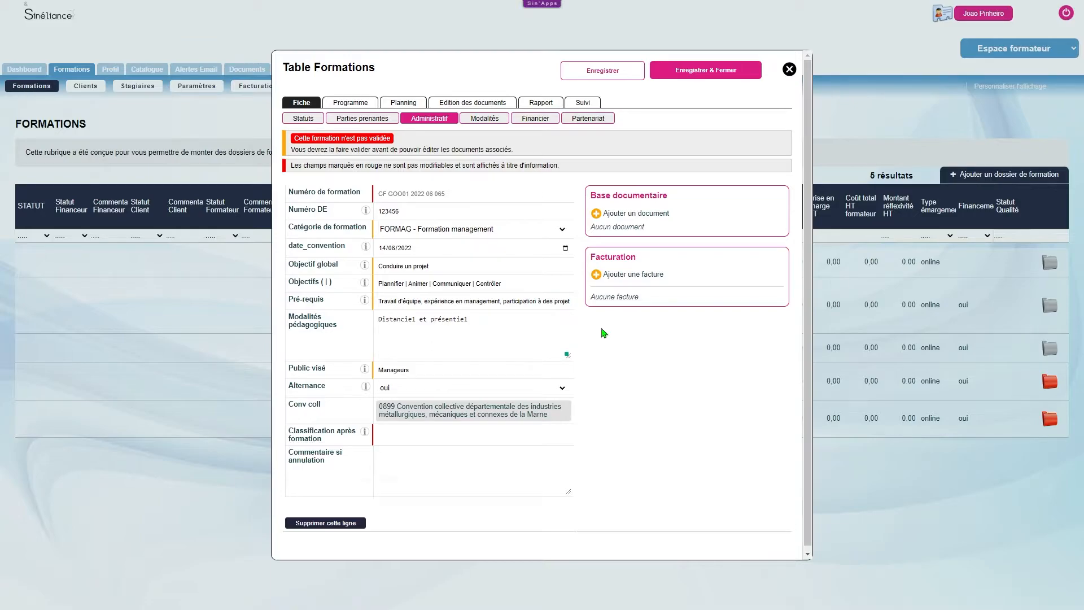
pyautogui.click(533, 320)
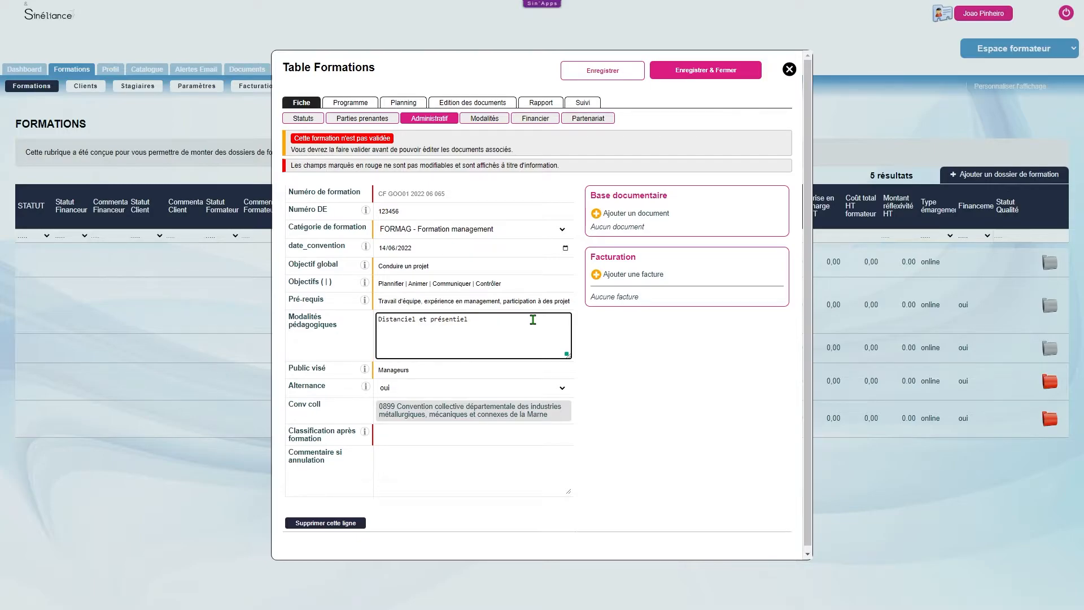
pyautogui.click(454, 373)
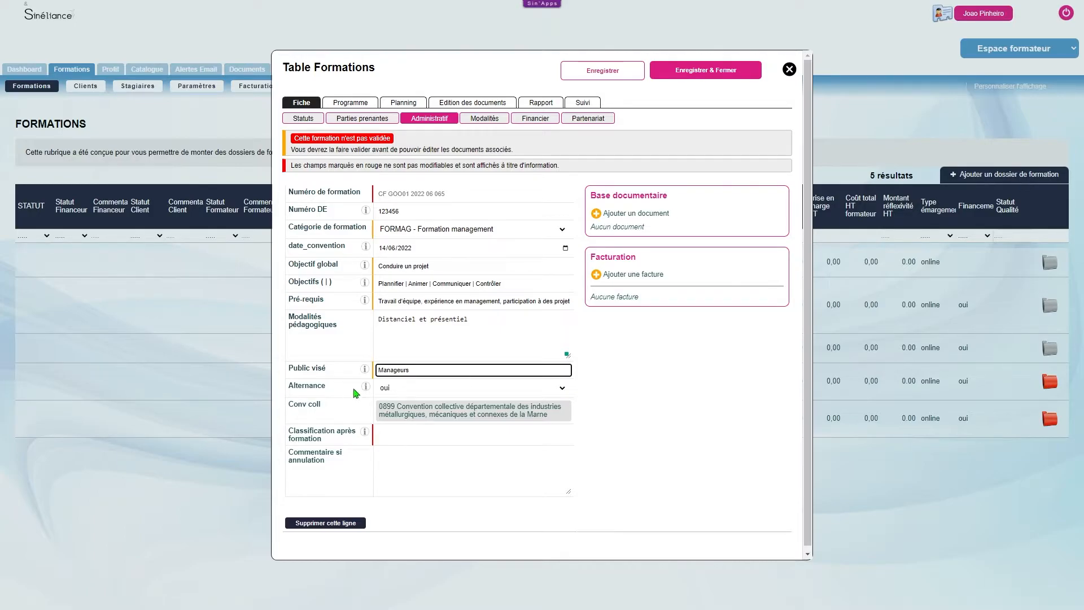
pyautogui.moveTo(366, 389)
# Step: Browse the full list of collective agreements by filtering with an empty name, without changing the selected agreement
pyautogui.click(530, 417)
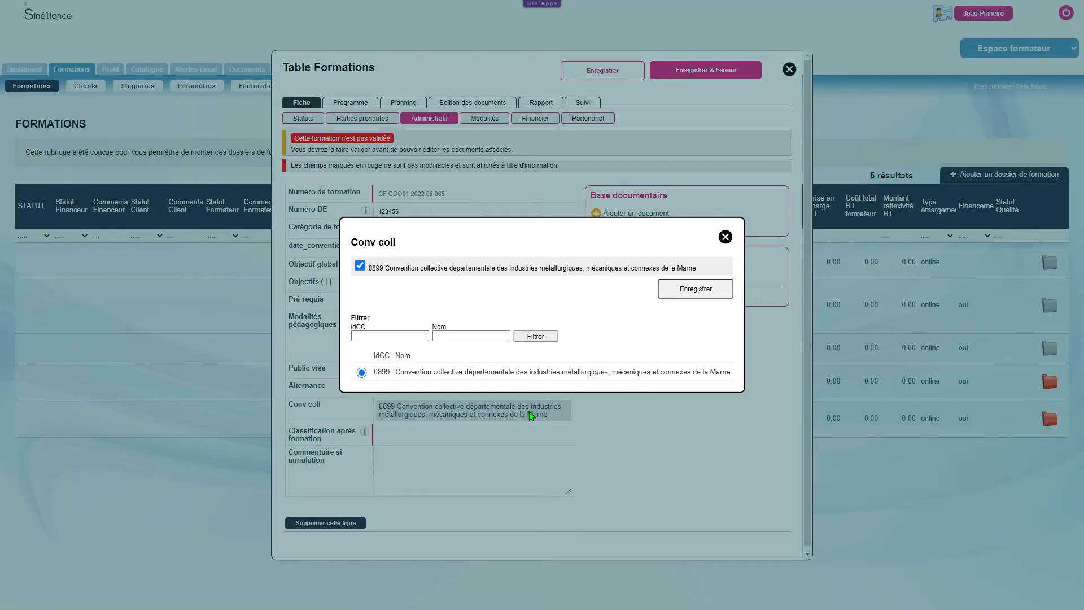
pyautogui.click(457, 335)
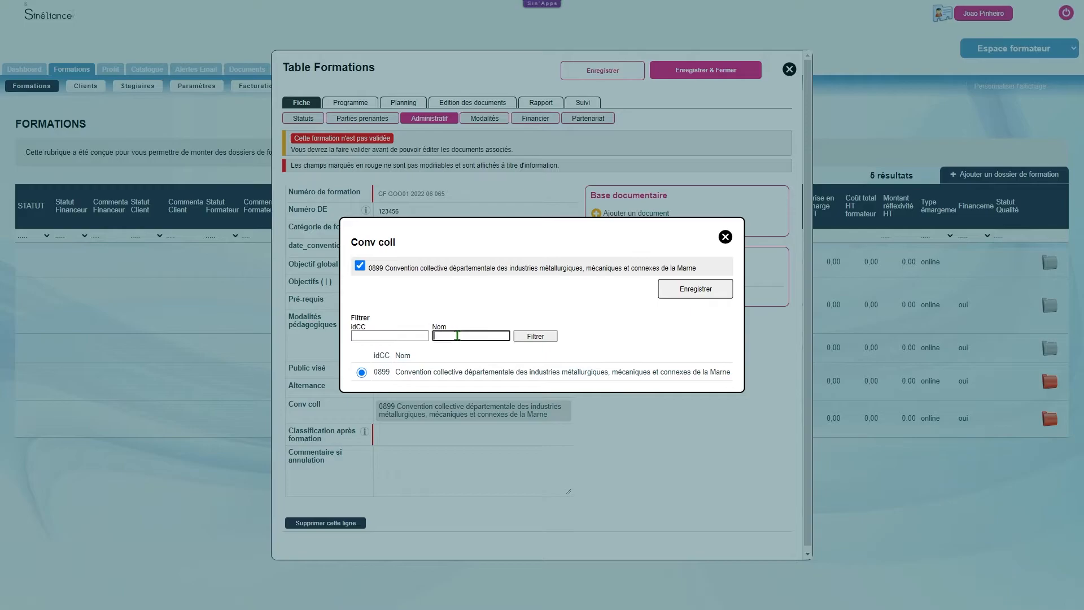
pyautogui.press('Return')
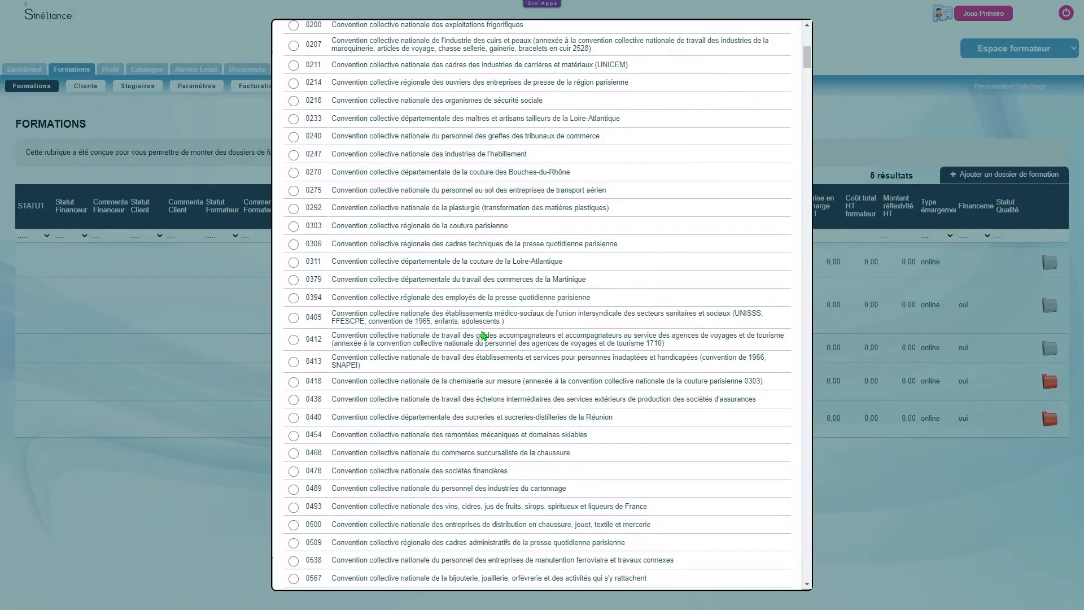
# Step: Set the training location to "dans l'entreprise" and review the number of hours, session duration, start and end dates and morning start time
pyautogui.click(476, 416)
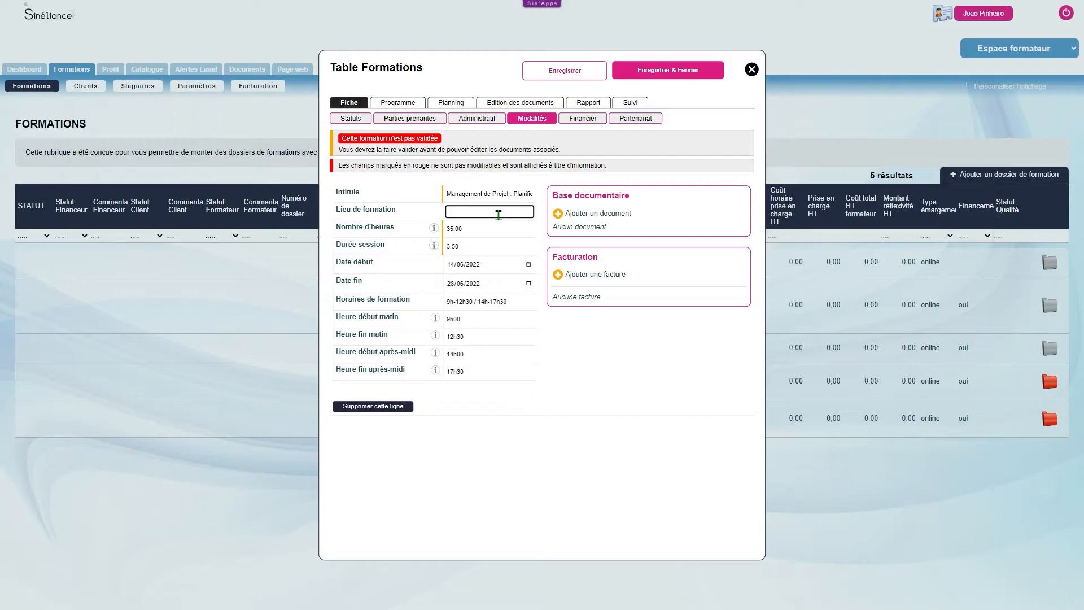
pyautogui.write("dans l'entreprise")
pyautogui.click(490, 232)
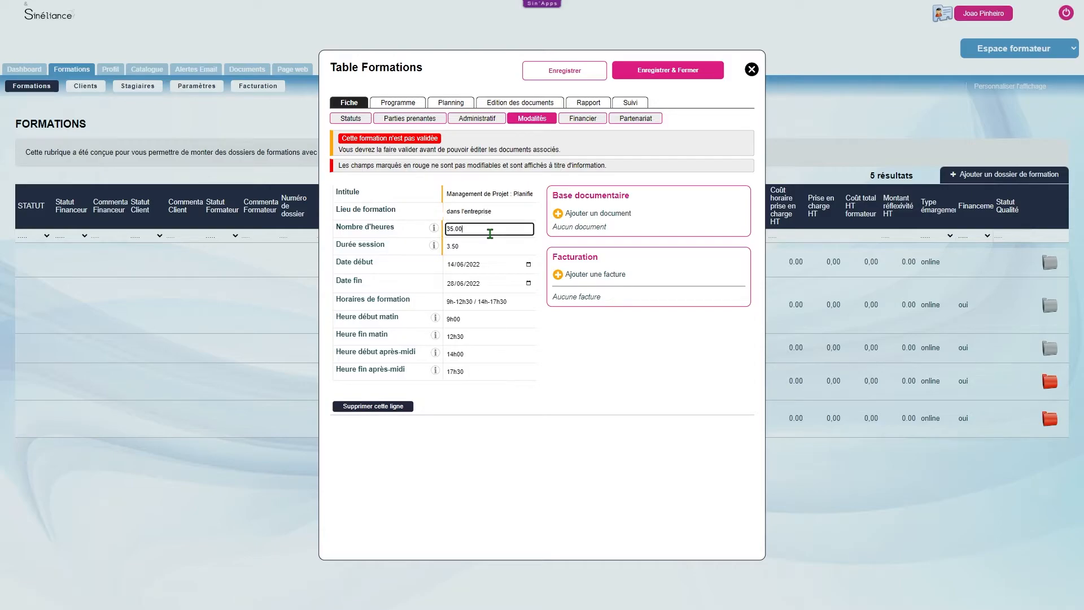
pyautogui.click(492, 246)
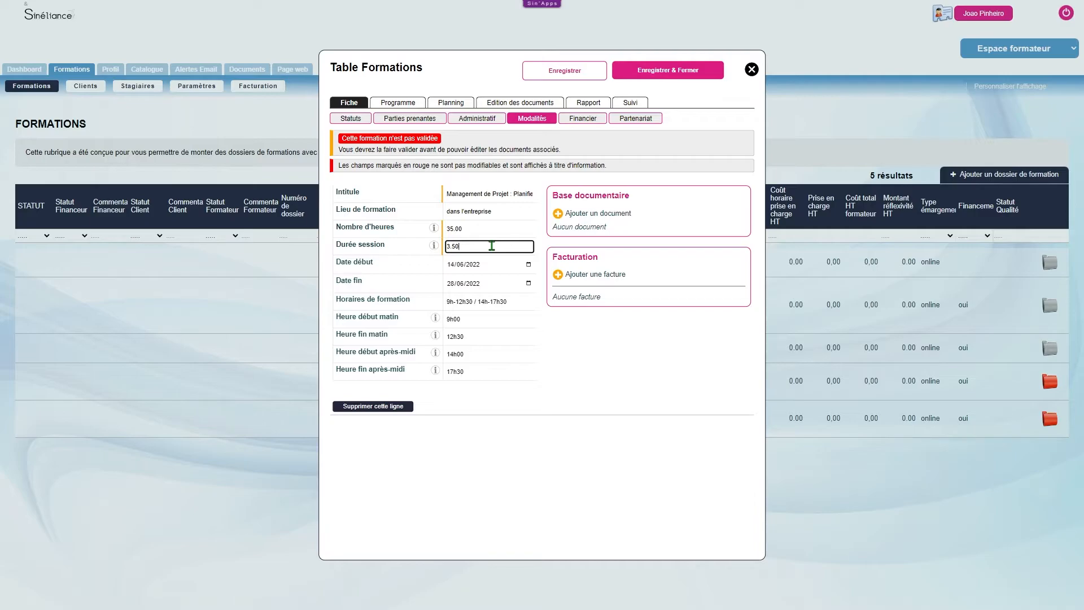
pyautogui.press('Tab')
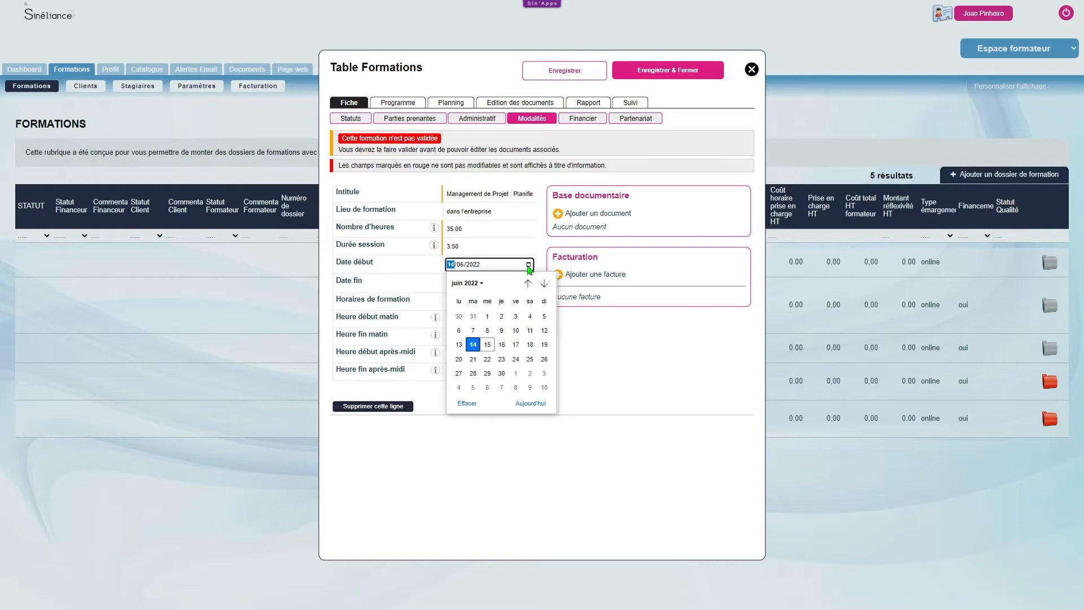
pyautogui.press('Tab')
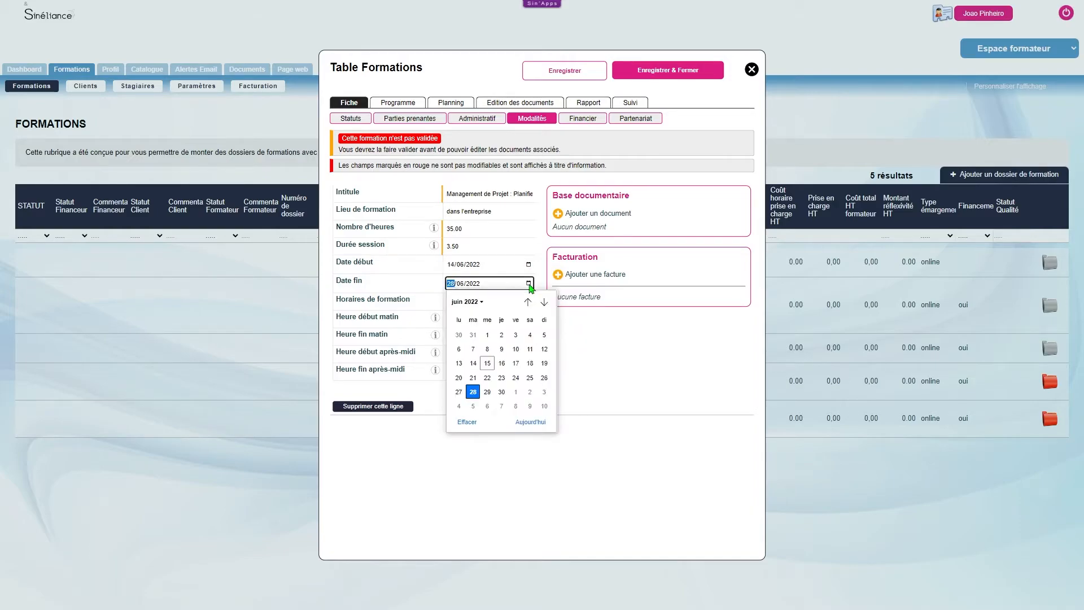
pyautogui.click(531, 288)
pyautogui.click(500, 320)
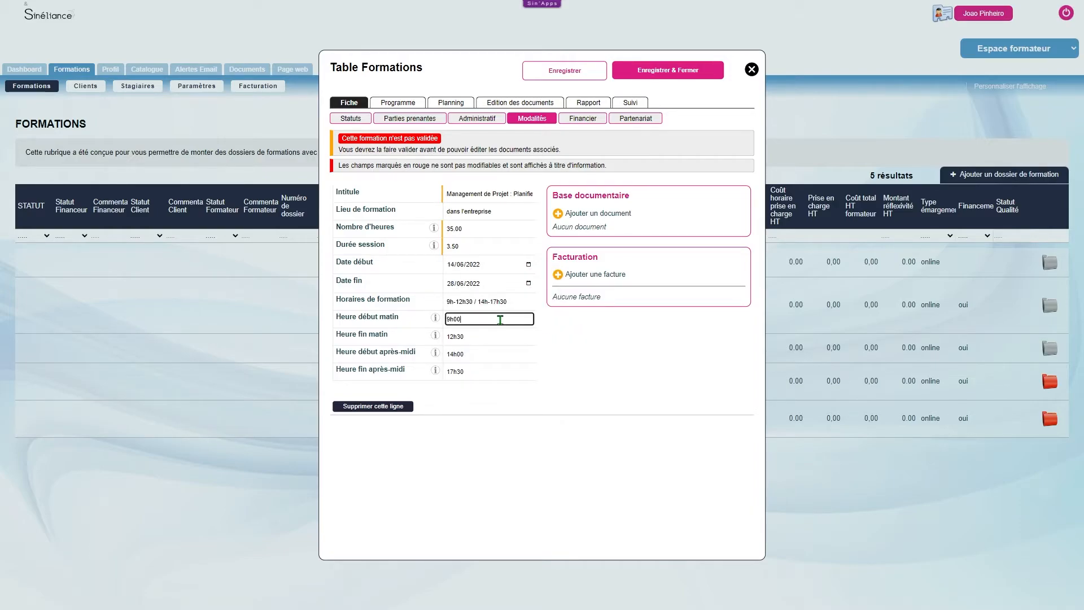
# Step: Examine the financial section of the training file, including the trainer's flat-rate total cost excluding tax
pyautogui.click(582, 118)
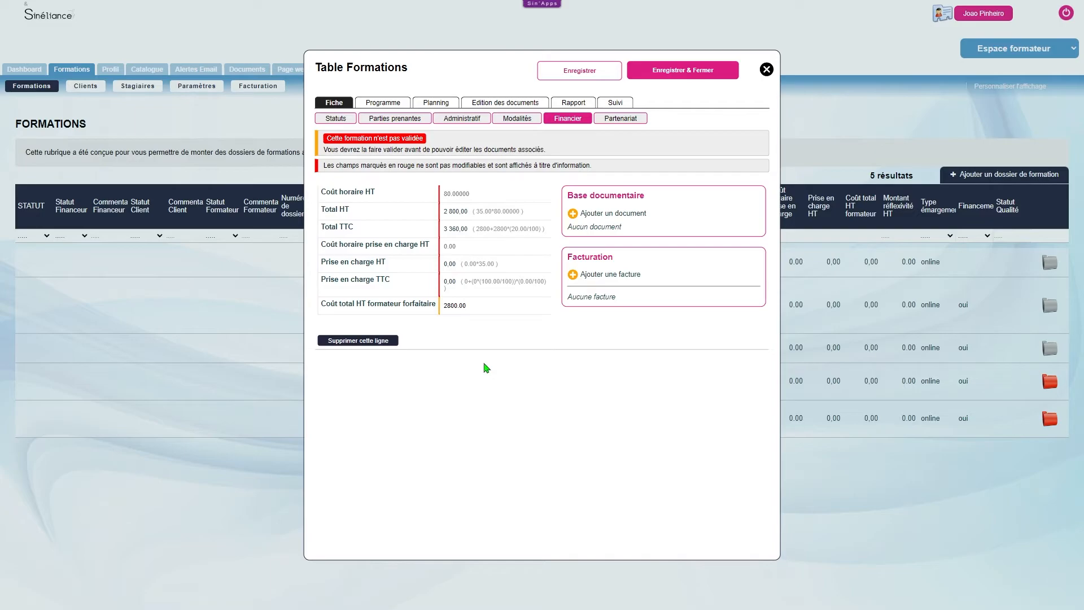
pyautogui.click(493, 306)
pyautogui.click(532, 332)
# Step: Set the programme's durations to 5 hours for modules 1 to 4, 10 hours for module 5 and 2.5 hours for modules 6 and 7
pyautogui.click(391, 105)
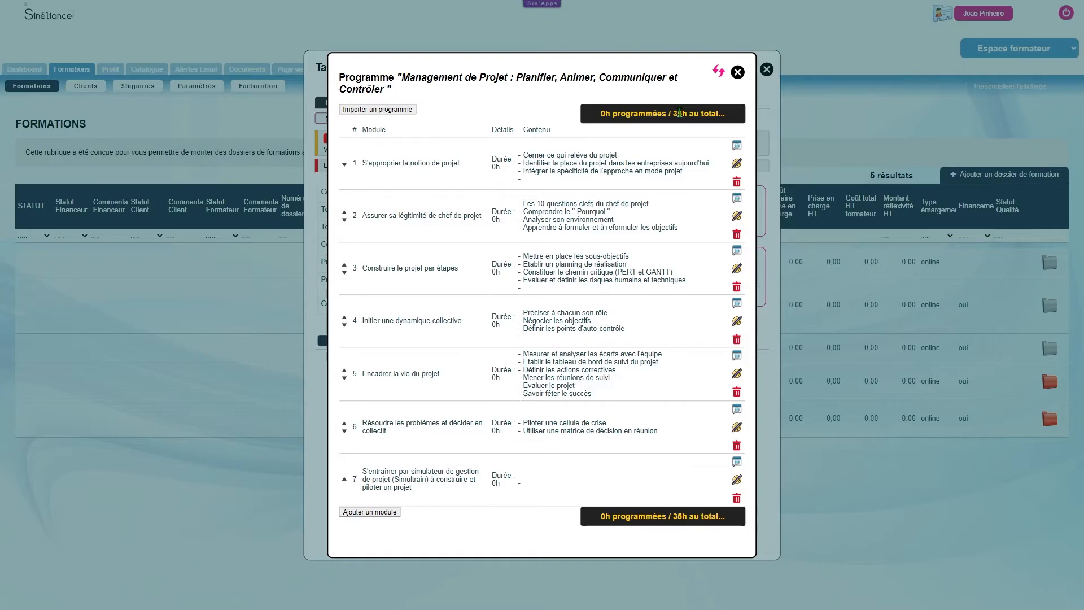
pyautogui.click(737, 165)
pyautogui.click(337, 211)
pyautogui.write('5')
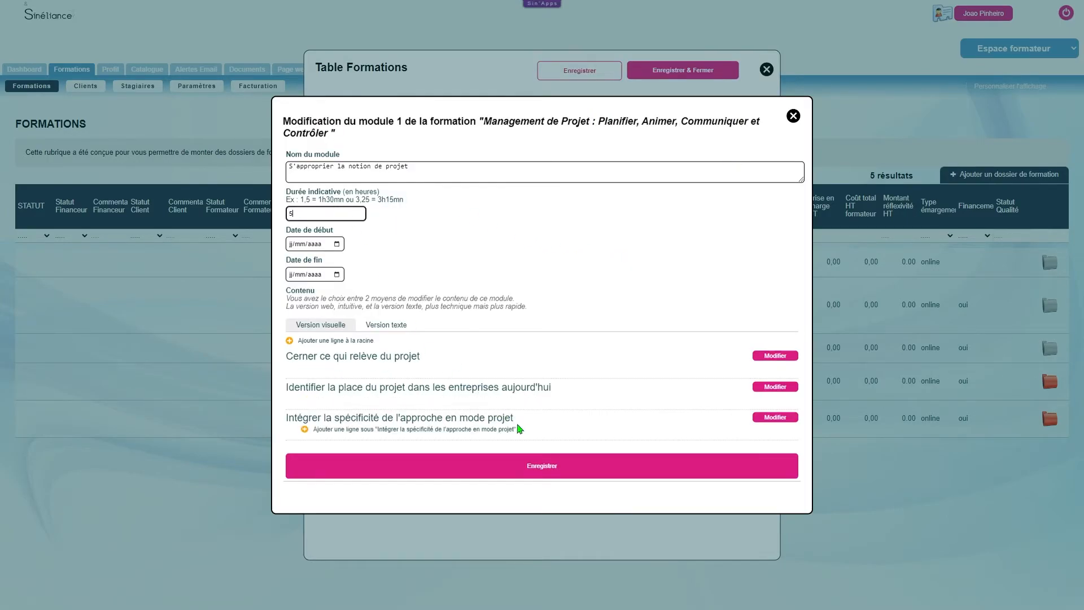
pyautogui.click(526, 466)
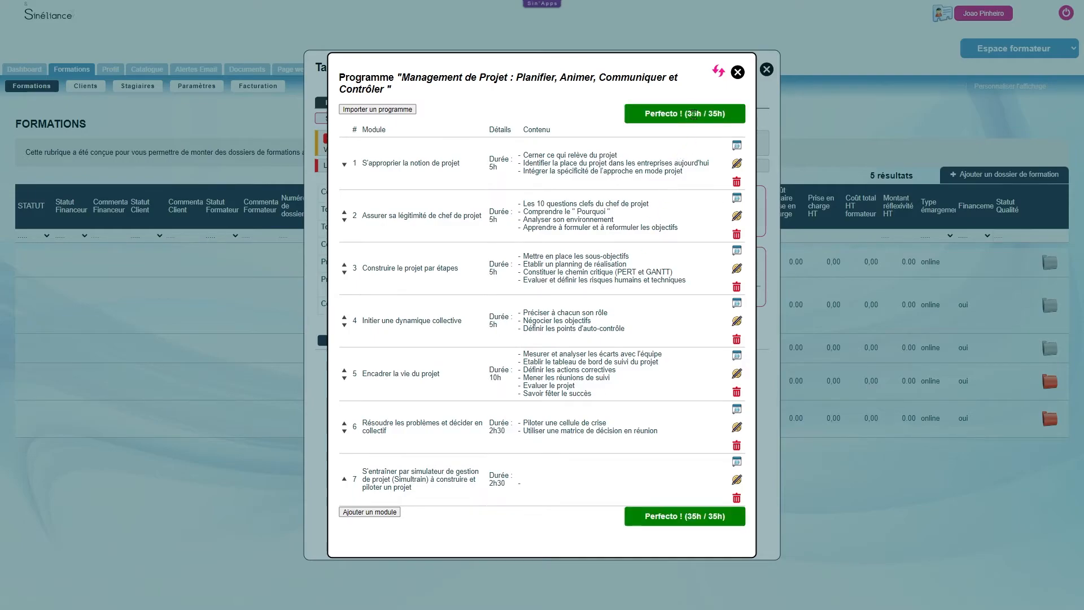
pyautogui.click(737, 73)
# Step: Make Monday and Thursday mornings and all of Wednesday and Friday available for the training, and save to start planning the sessions
pyautogui.click(434, 103)
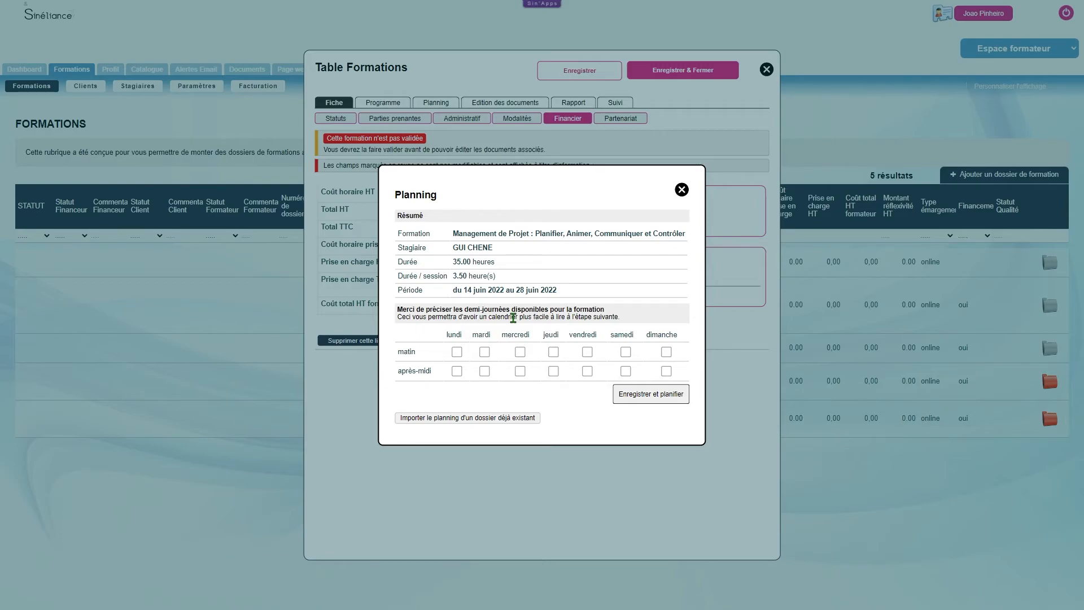
pyautogui.click(458, 353)
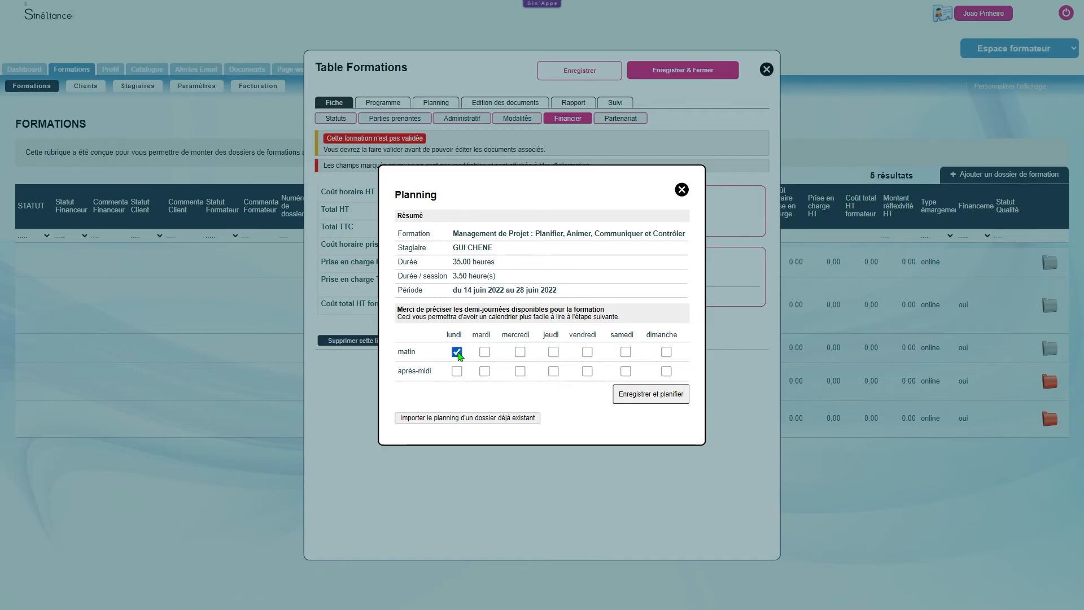
pyautogui.click(520, 351)
pyautogui.click(520, 371)
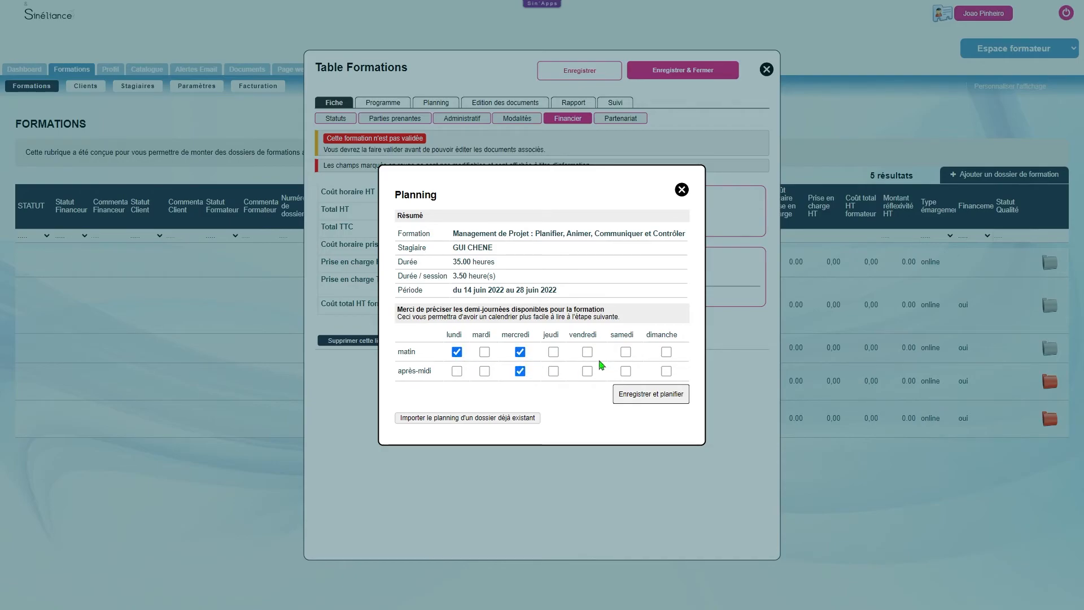
pyautogui.click(554, 352)
pyautogui.click(587, 351)
pyautogui.click(587, 371)
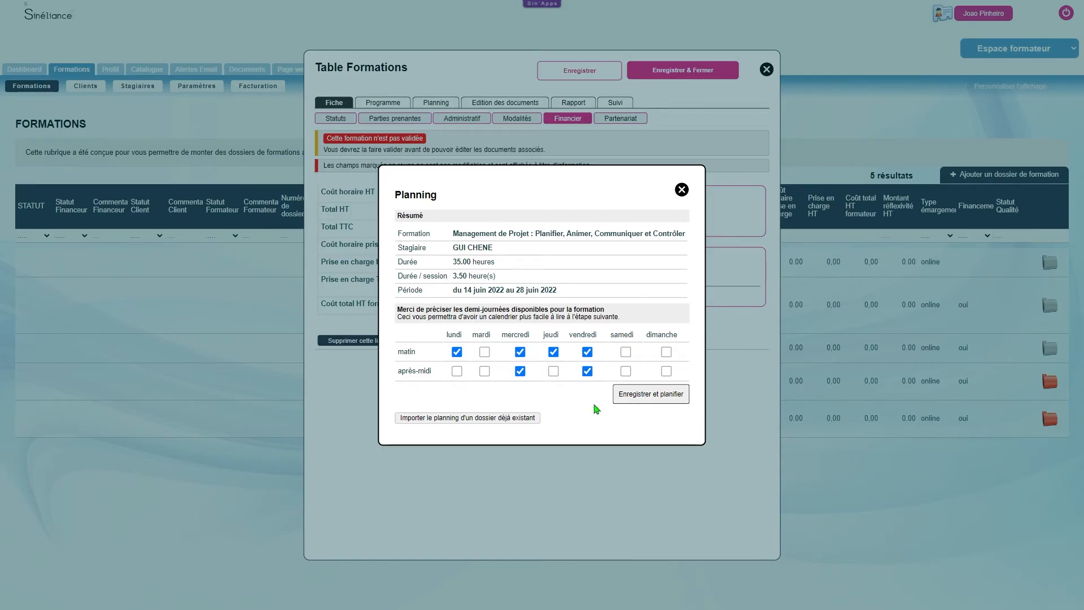
pyautogui.click(653, 400)
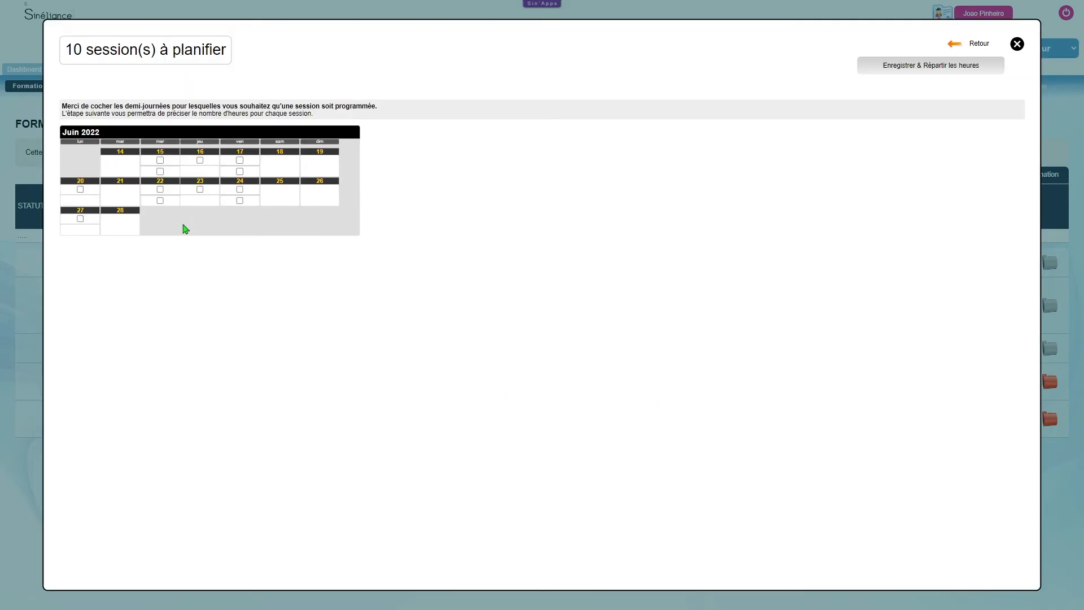
# Step: Schedule June 2022 sessions on the mornings of 15, 16, 17, 20, 22, 23 and 27 and the afternoons of 15, 22 and 24
pyautogui.click(81, 189)
pyautogui.click(160, 189)
pyautogui.click(160, 201)
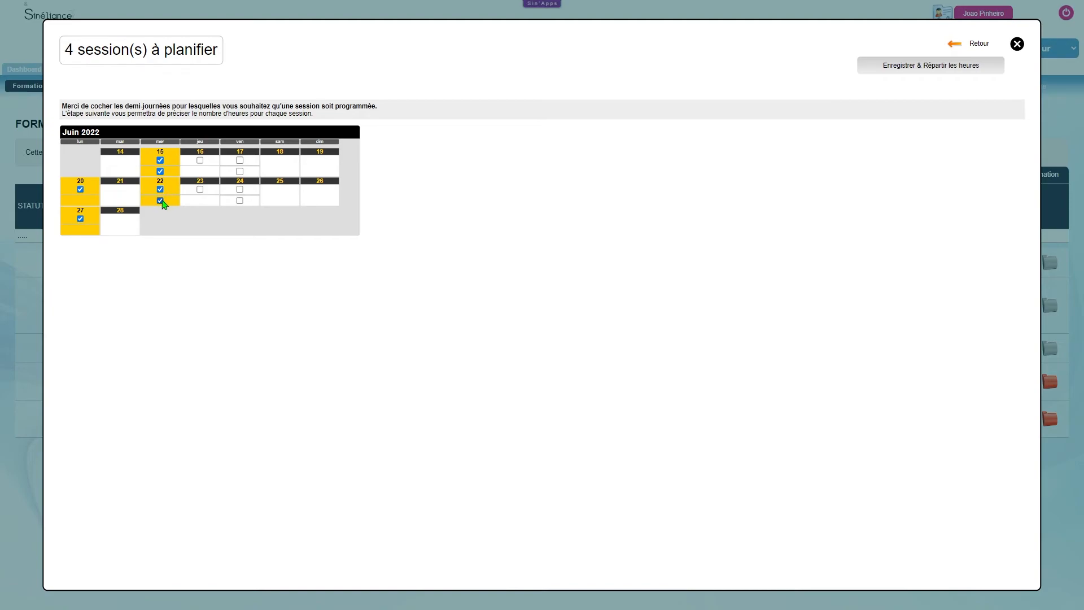
pyautogui.click(200, 161)
pyautogui.click(200, 189)
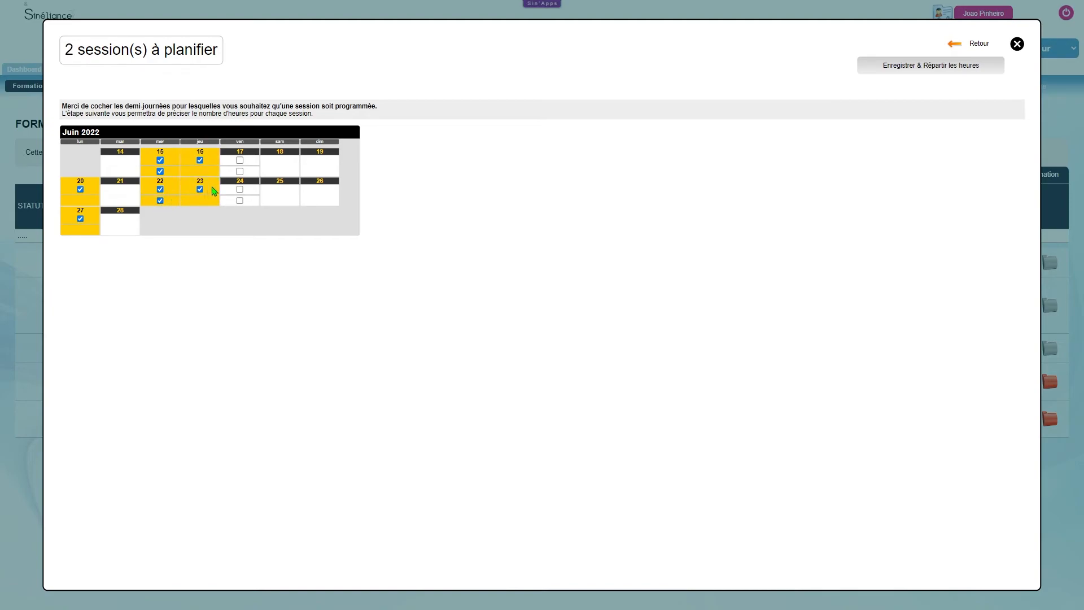
pyautogui.click(239, 160)
pyautogui.click(239, 200)
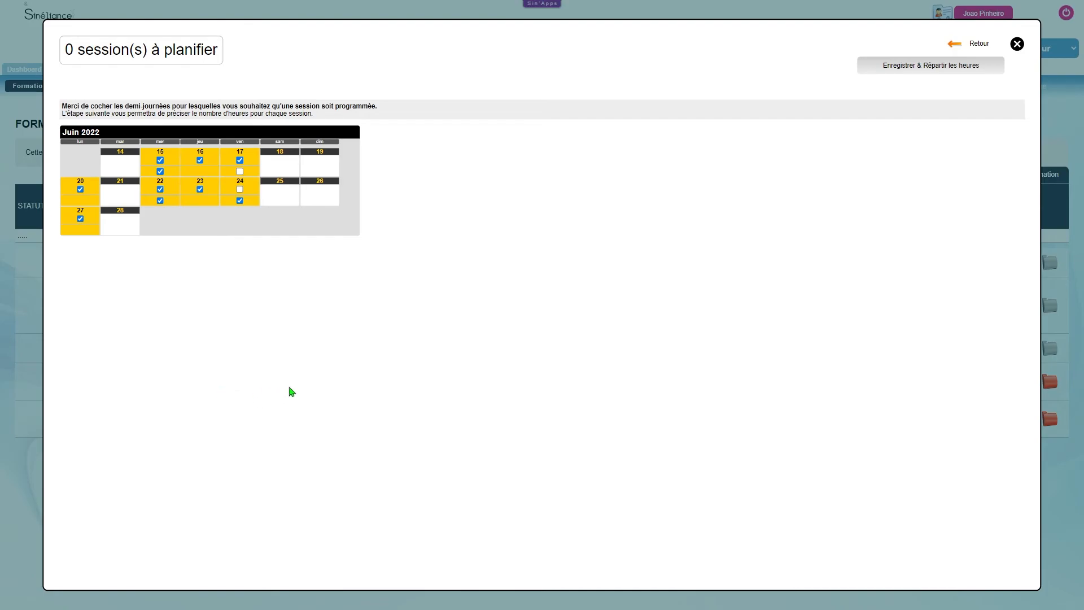
# Step: Save the selected sessions, keep 3.50 hours for each one in the hours distribution, and save and close the planning
pyautogui.click(926, 67)
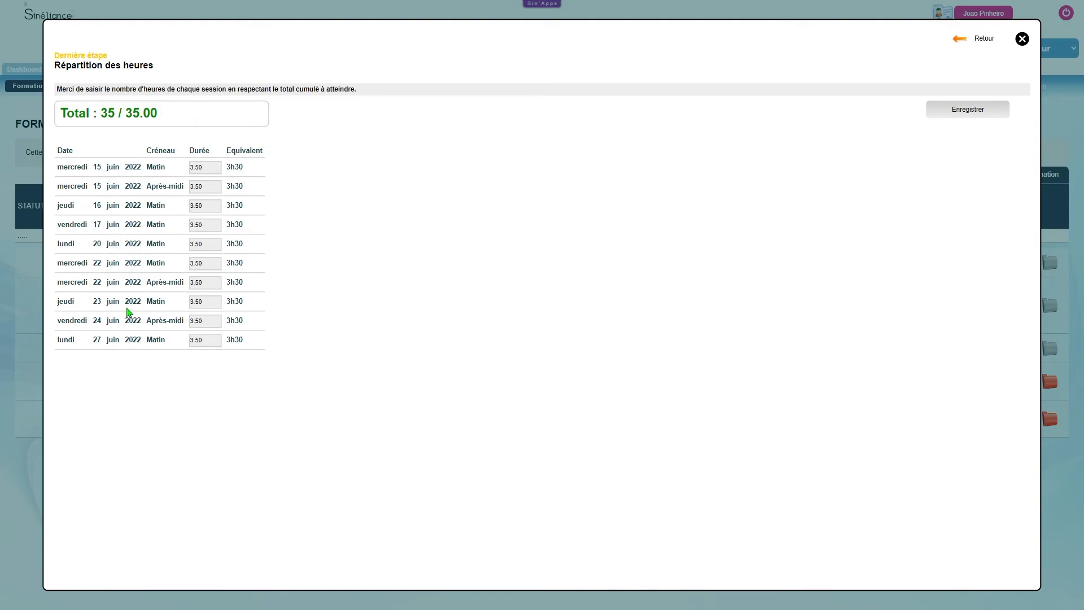
pyautogui.click(968, 110)
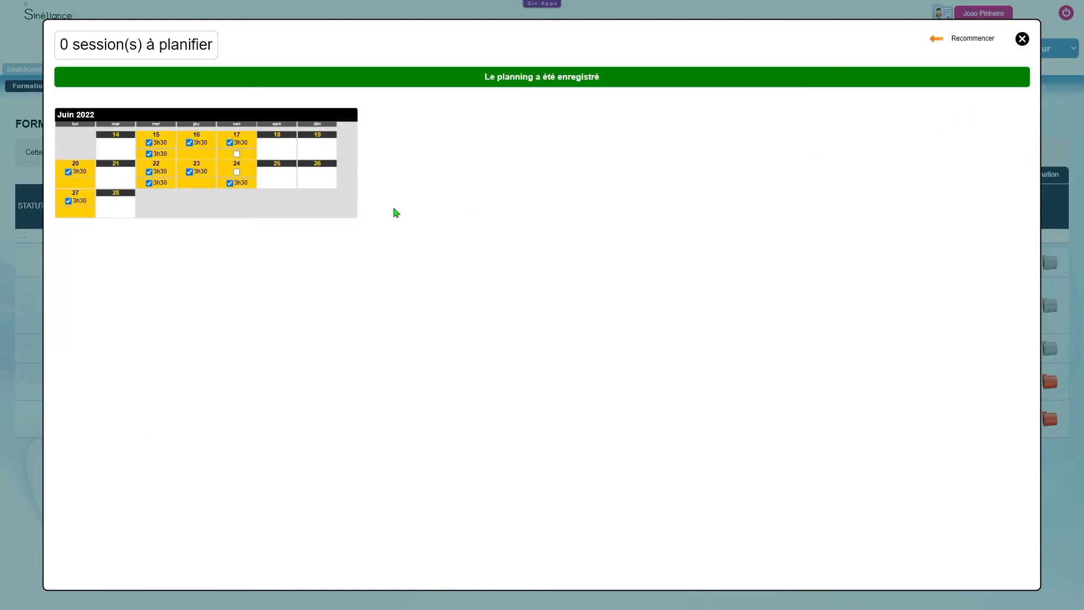
pyautogui.click(1022, 38)
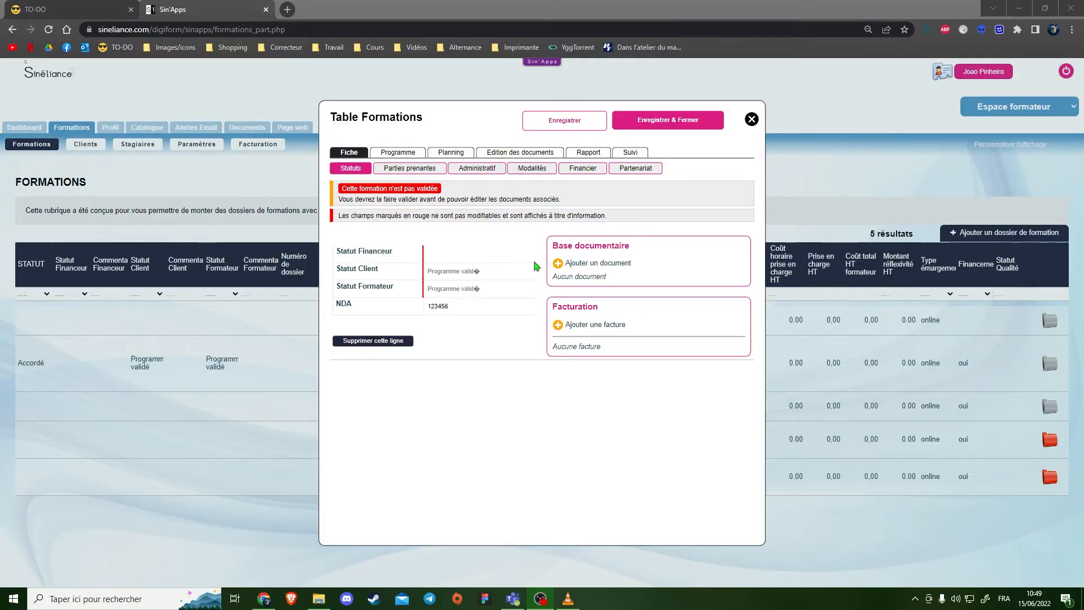
# Step: Generate all the training file's editable documents, leaving out qualification.pdf
pyautogui.click(510, 158)
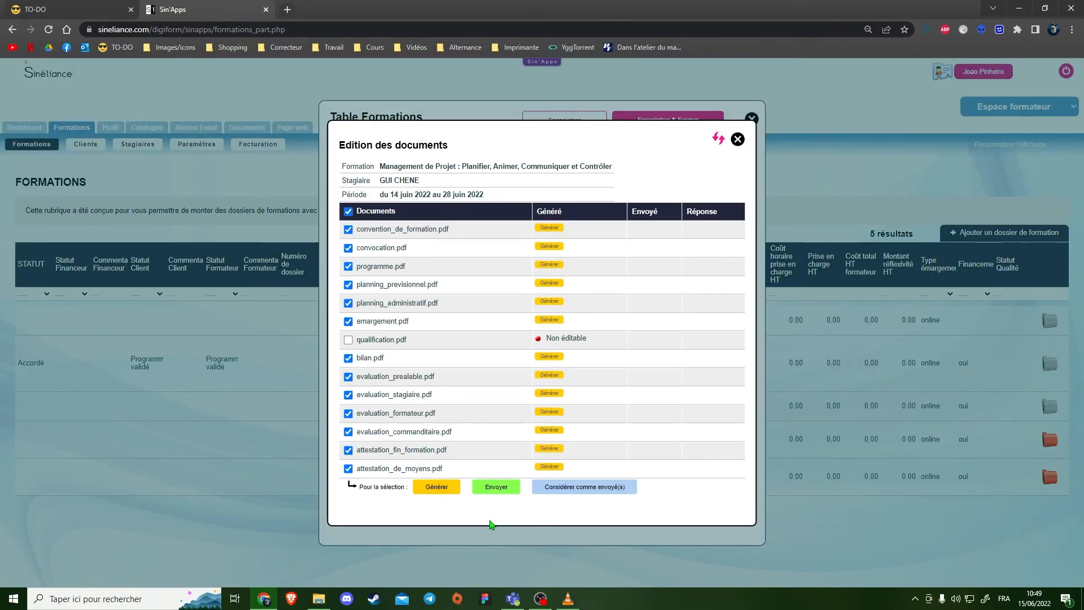
pyautogui.click(450, 489)
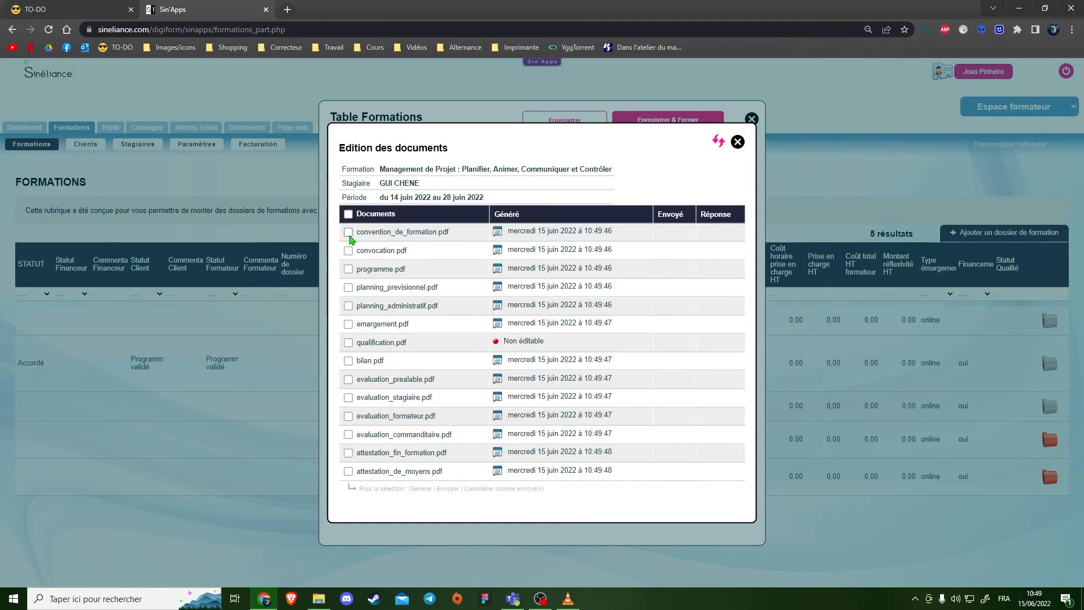
# Step: Send convention_de_formation.pdf to the listed recipients using the Convention message template, with a copy to the sender, and close the sending window
pyautogui.click(348, 232)
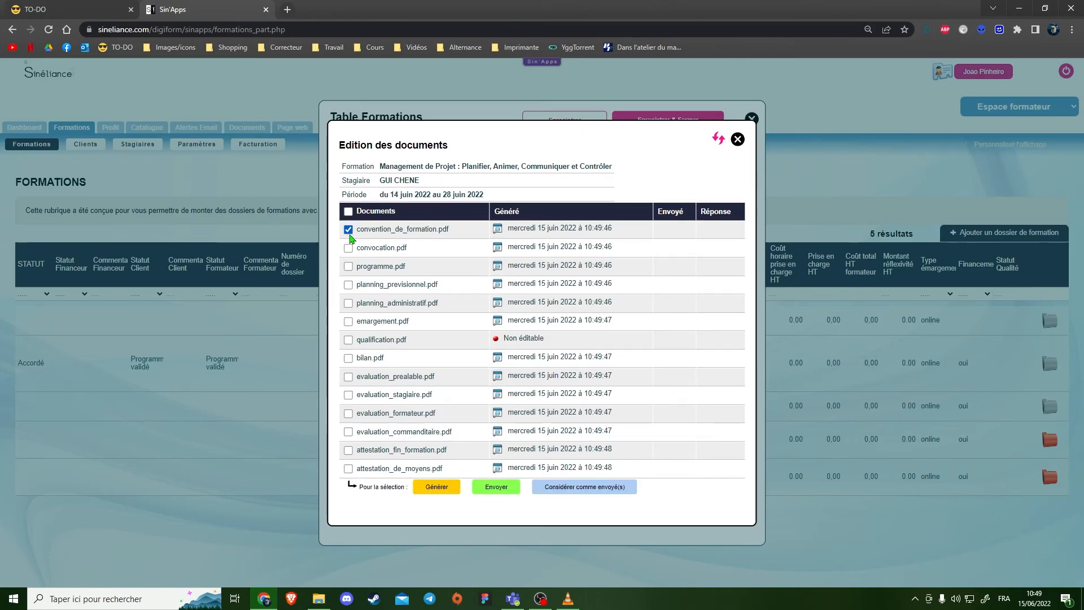
pyautogui.click(496, 486)
pyautogui.click(561, 220)
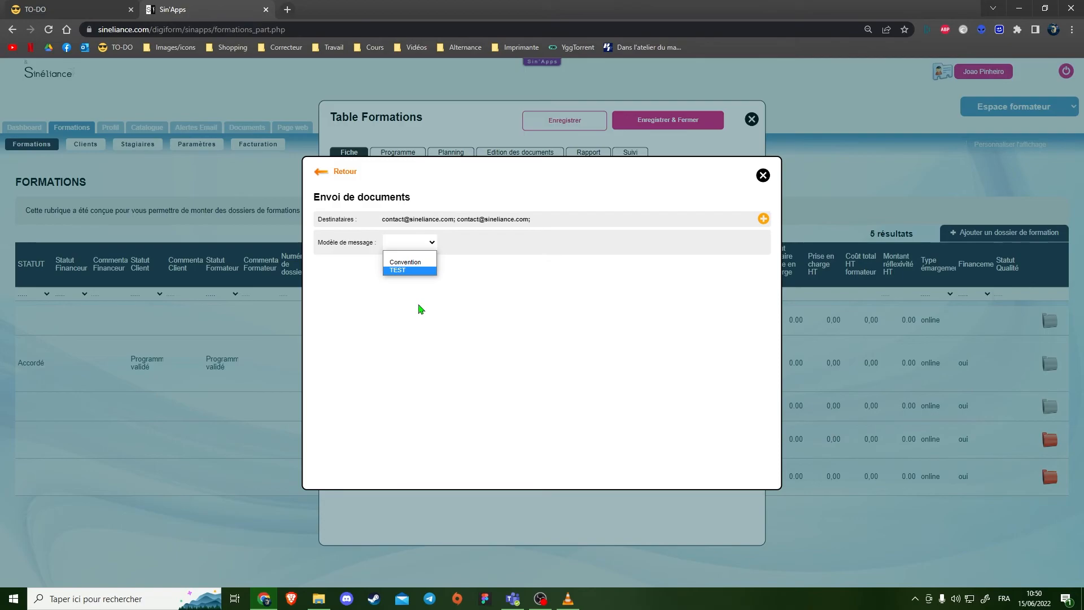
pyautogui.click(416, 263)
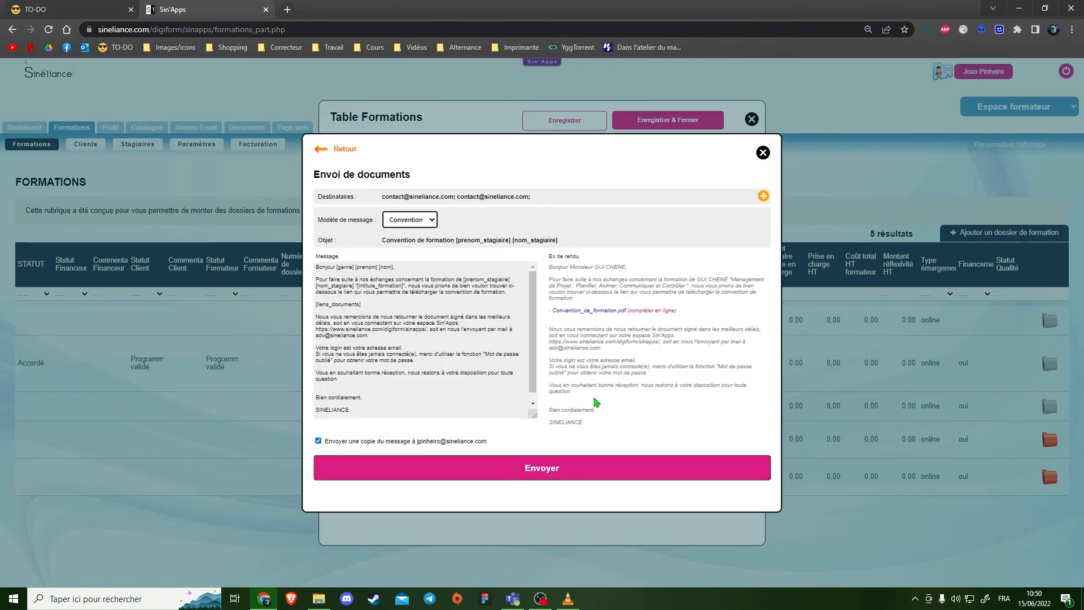
pyautogui.click(542, 476)
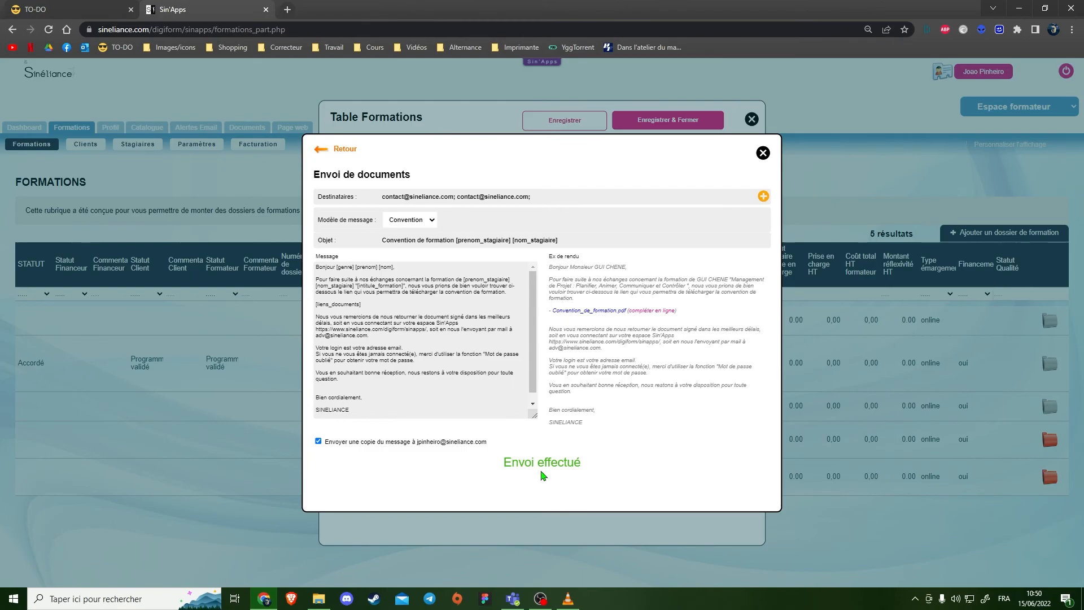
pyautogui.click(763, 153)
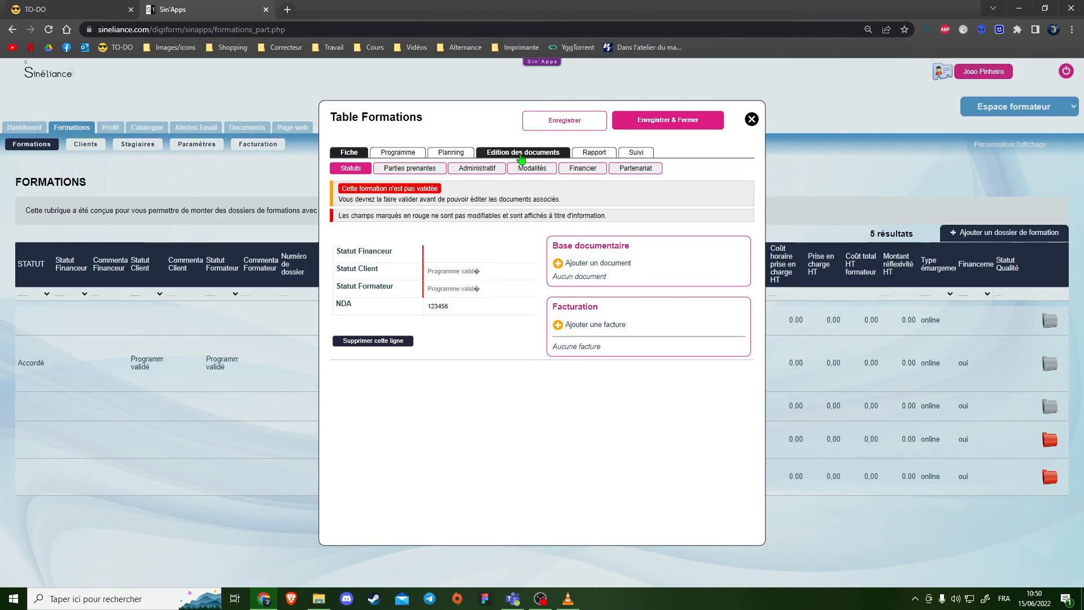
# Step: Open the document tracking page of the training file and examine the client's sent and received documents
pyautogui.click(632, 153)
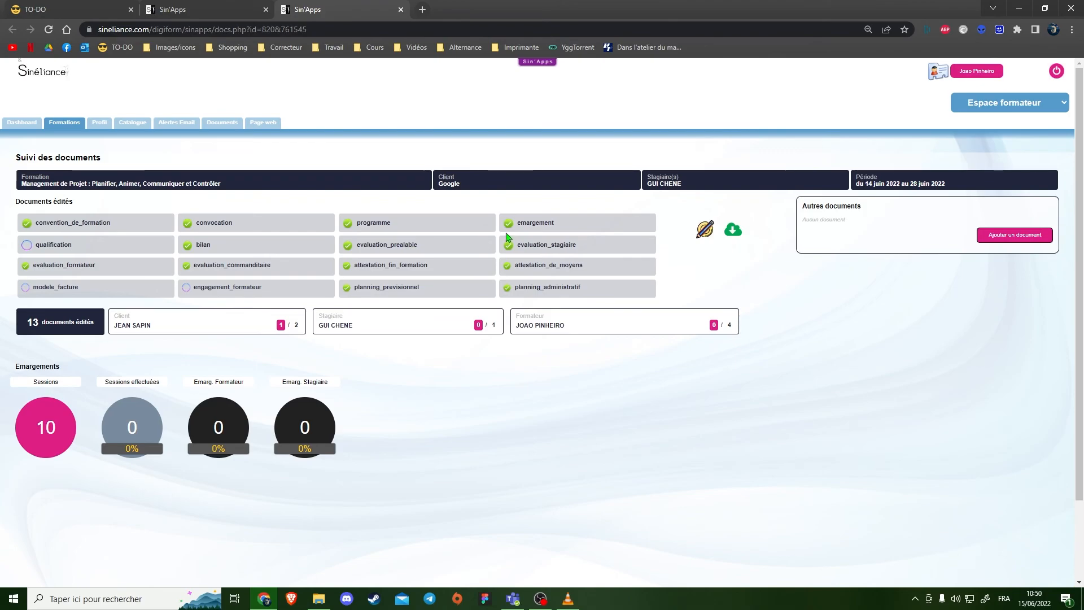
pyautogui.moveTo(212, 322)
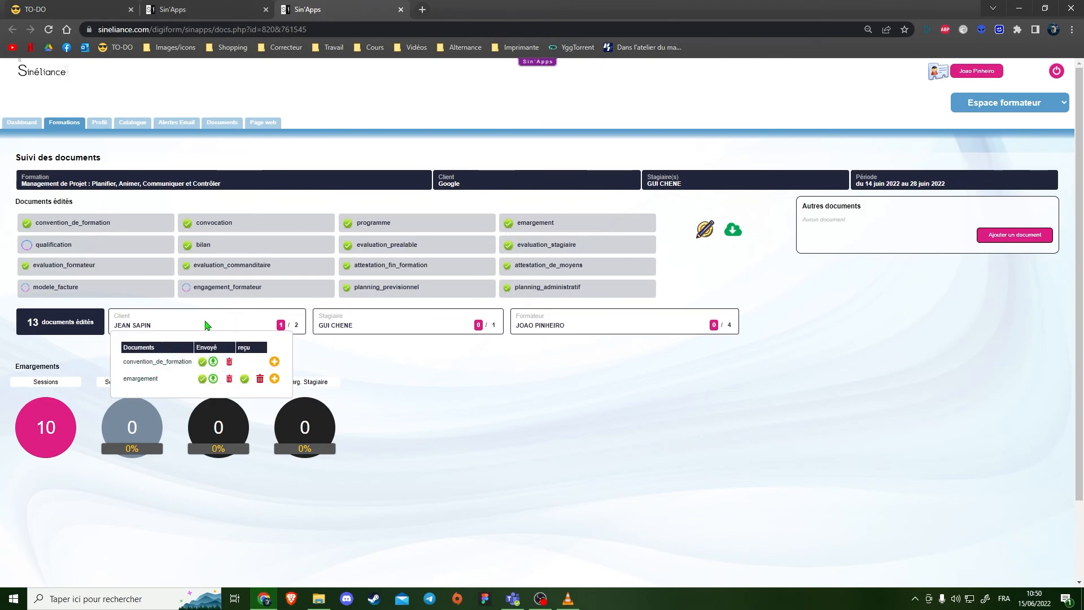